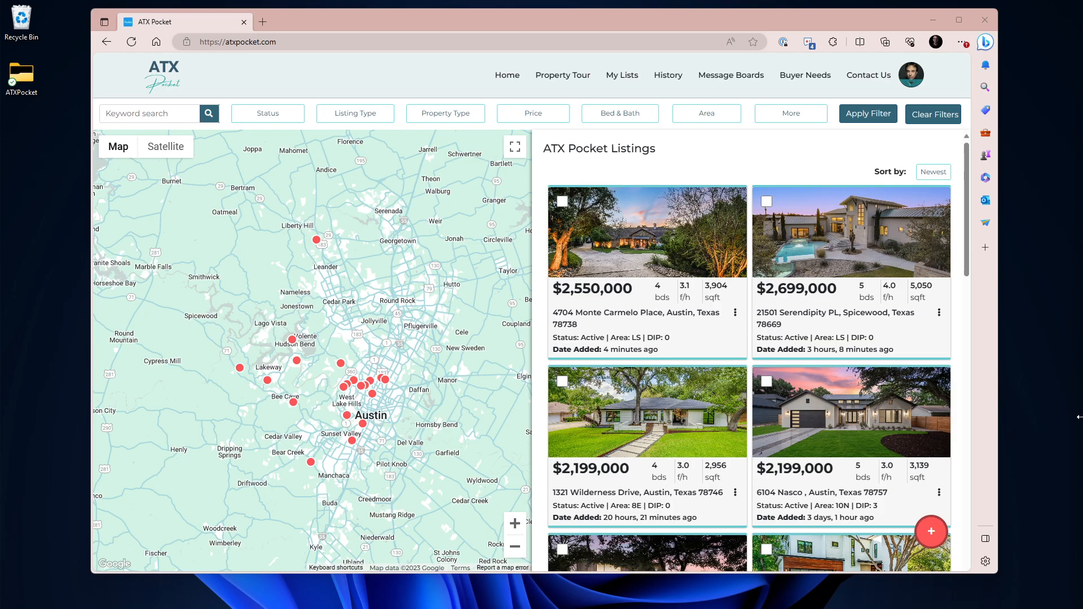
- Start a new buyer need from the Buyer Needs page and enter the client family's name as its unique name
{"action": "left_click", "coordinate": [802, 82]}
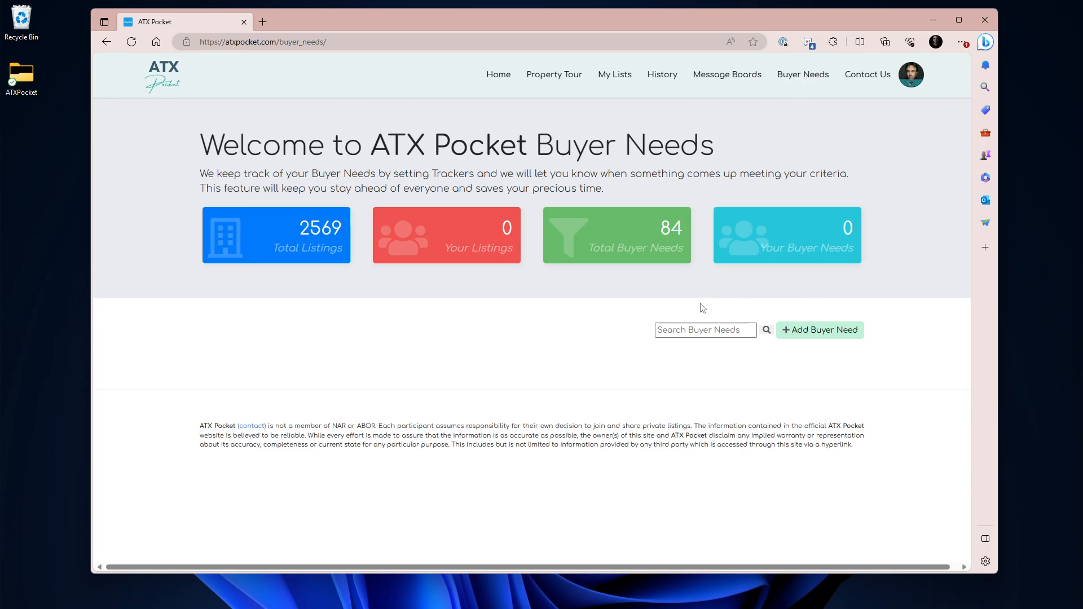
{"action": "left_click", "coordinate": [805, 333]}
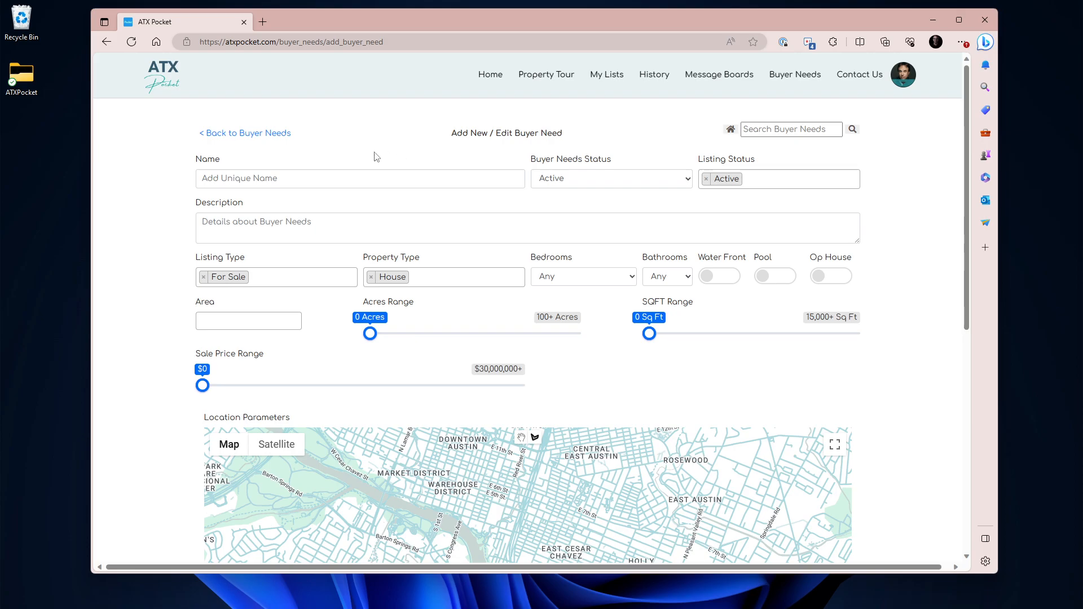
{"action": "left_click", "coordinate": [229, 173]}
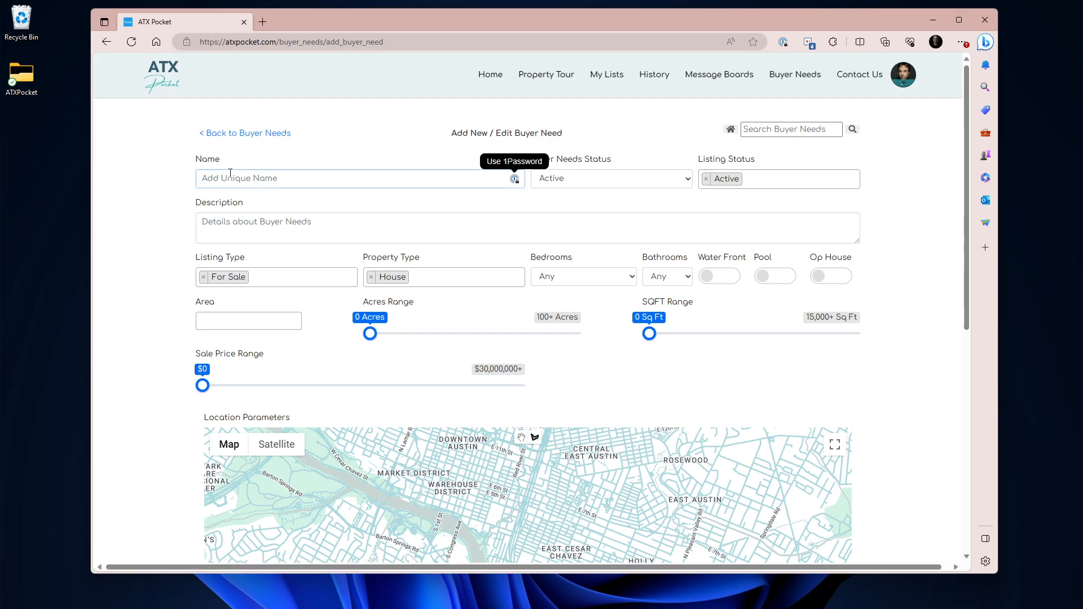
{"action": "type", "text": "Johnson "}
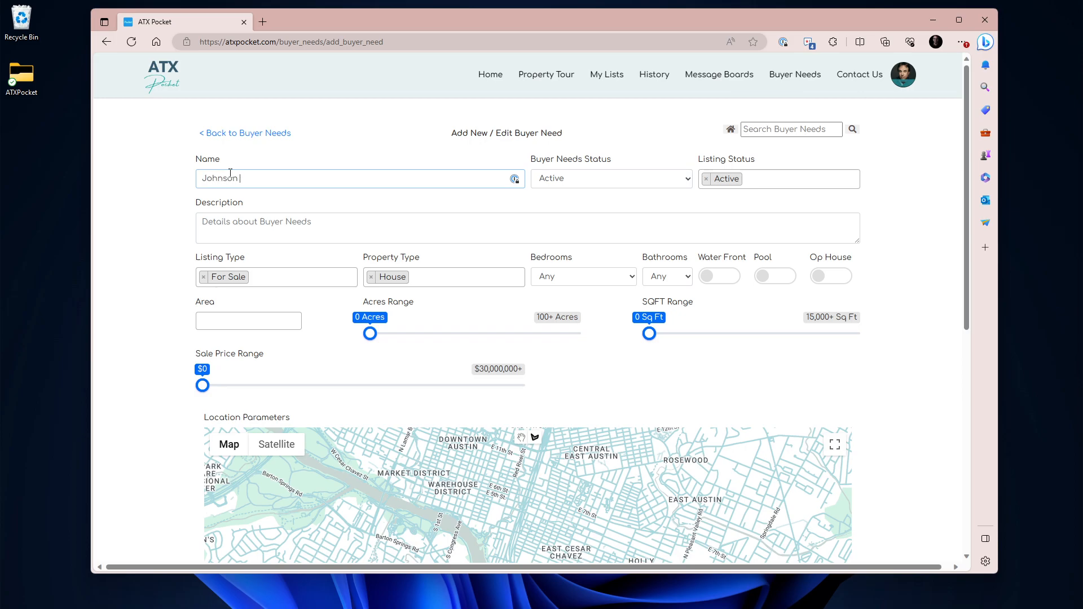
{"action": "type", "text": "Family"}
{"action": "left_click", "coordinate": [593, 178]}
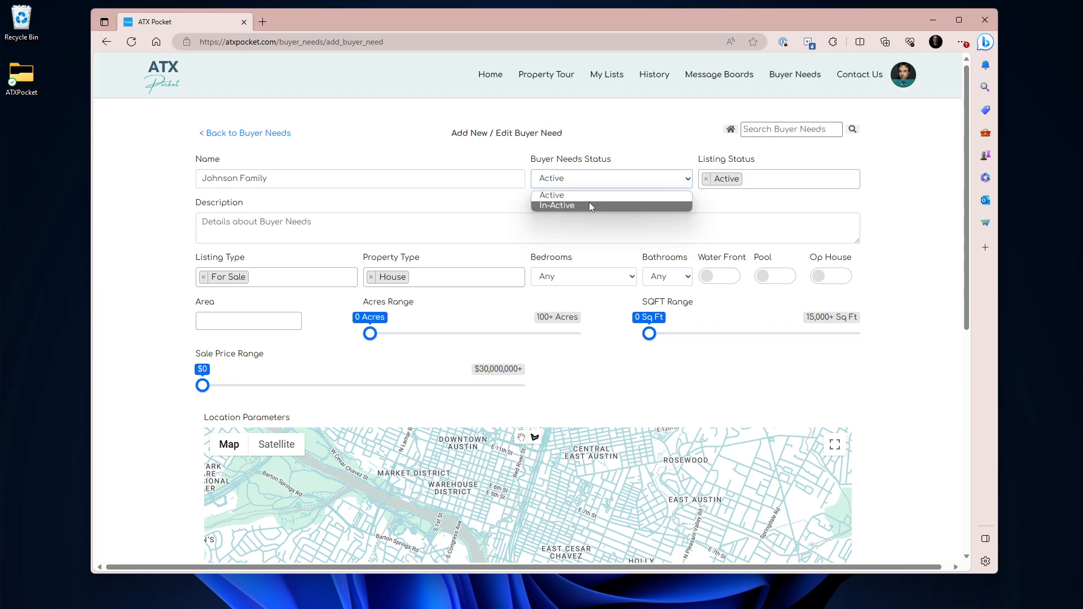
{"action": "left_click", "coordinate": [602, 151]}
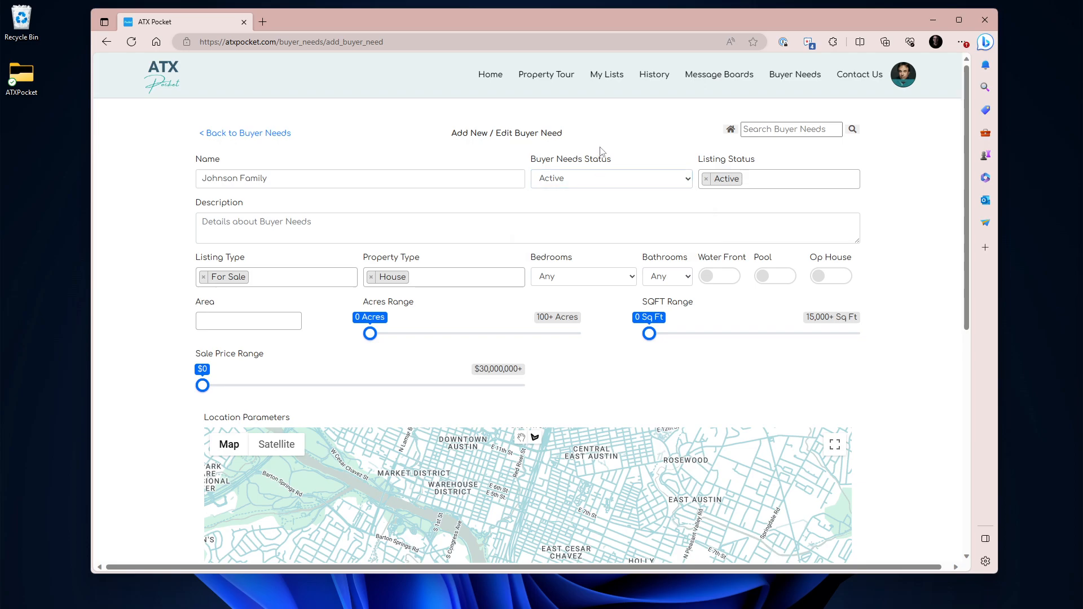
{"action": "left_click", "coordinate": [774, 178]}
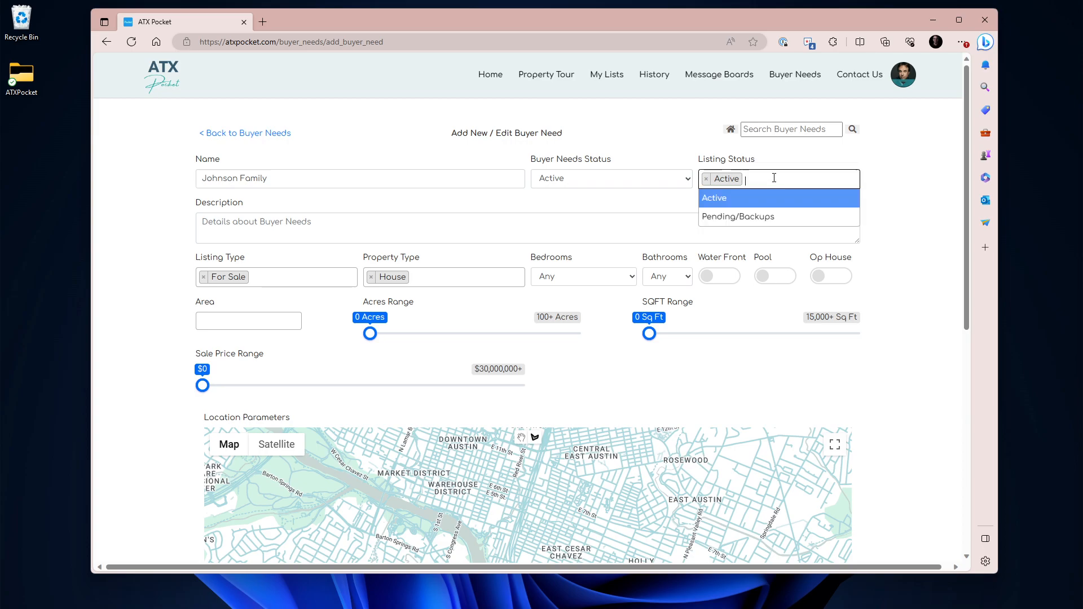
{"action": "left_click", "coordinate": [754, 217]}
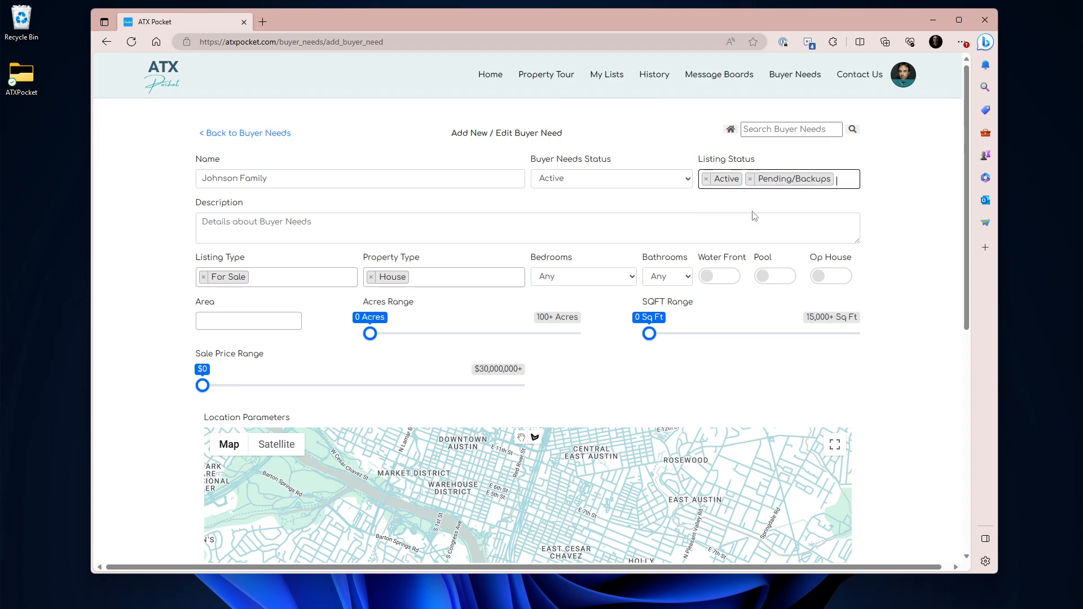
{"action": "left_click", "coordinate": [750, 178]}
{"action": "left_click", "coordinate": [624, 205]}
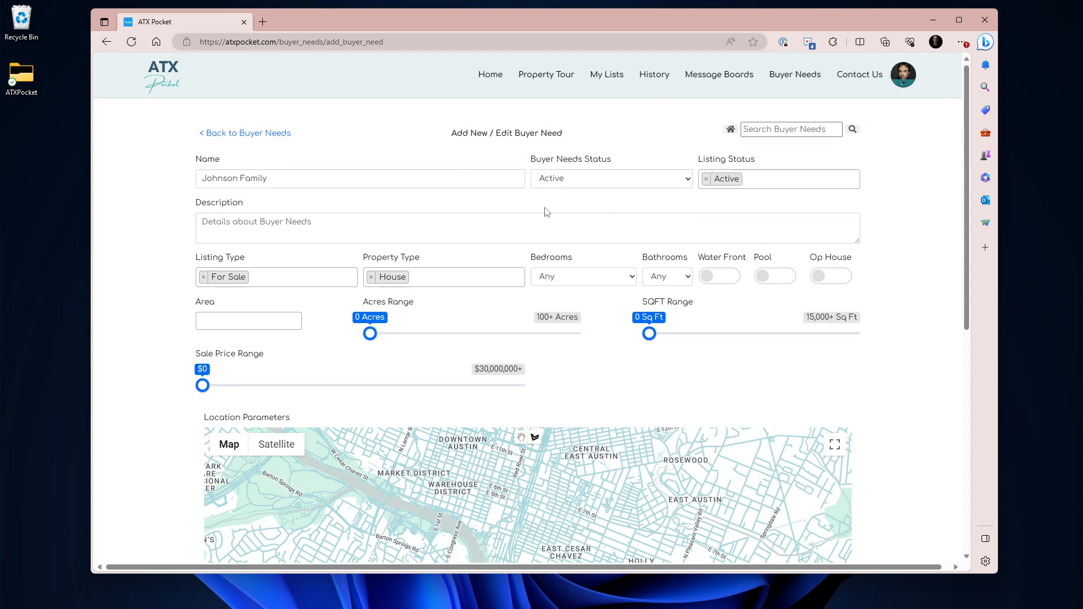
{"action": "left_click", "coordinate": [247, 225]}
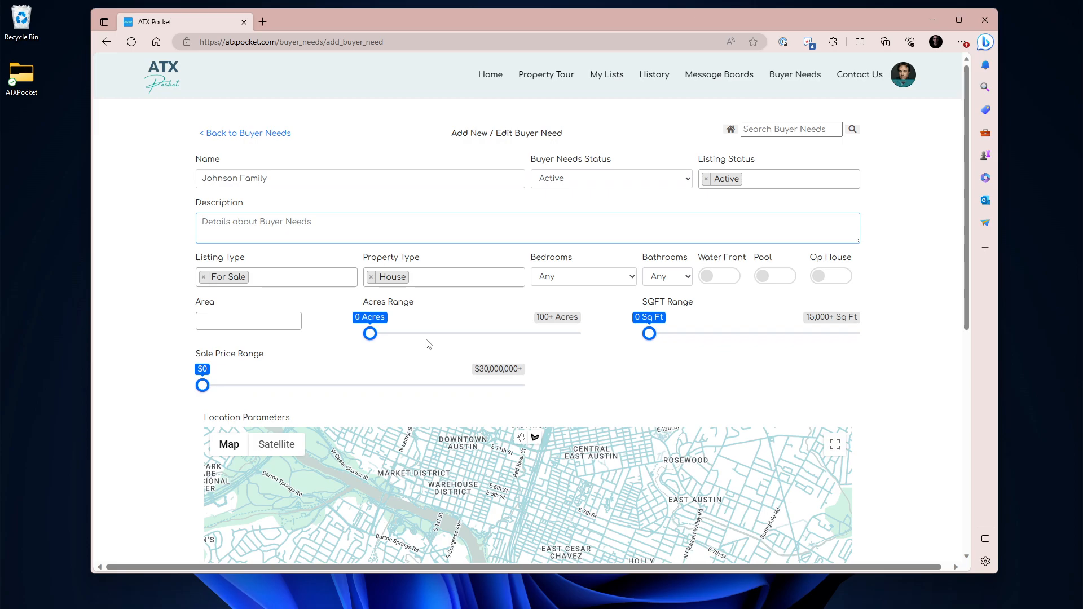
- Add areas 1A, 1B and 1N to the buyer need's search criteria
{"action": "left_click", "coordinate": [245, 323]}
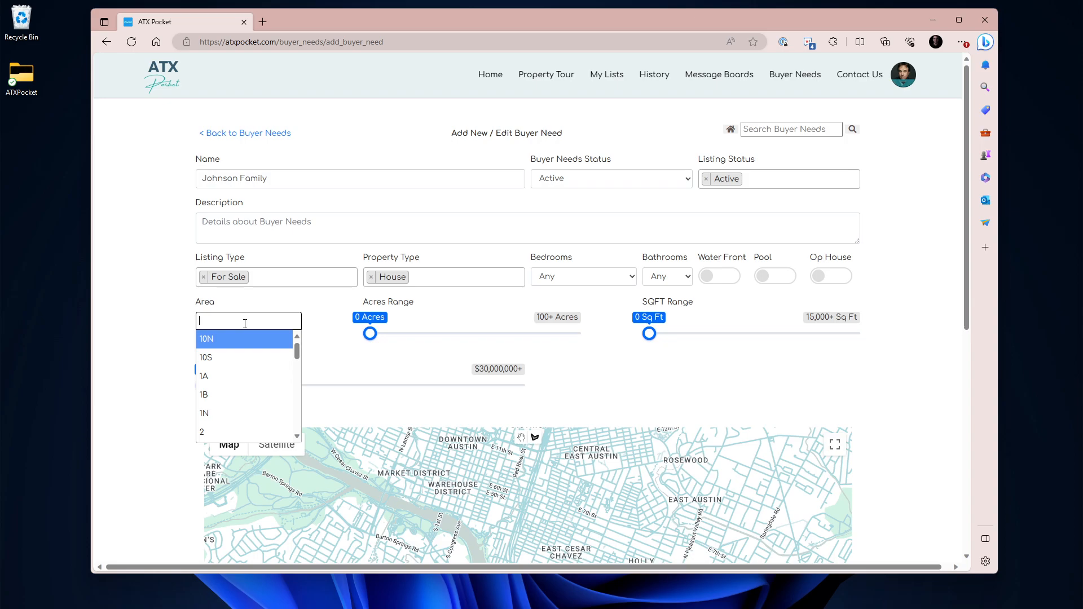
{"action": "left_click", "coordinate": [227, 382]}
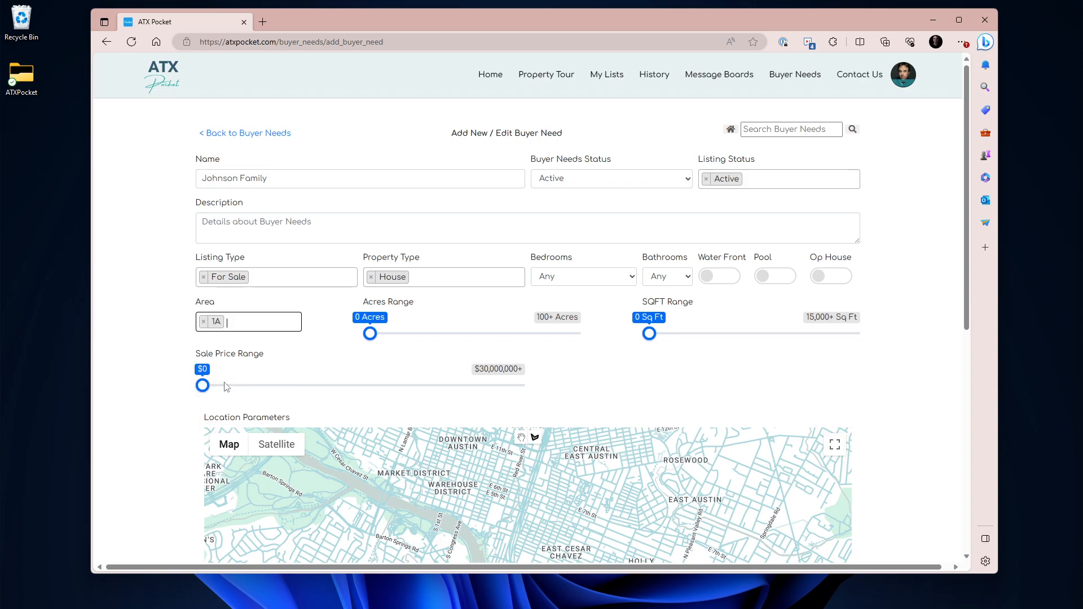
{"action": "left_click", "coordinate": [243, 339]}
{"action": "left_click", "coordinate": [239, 394]}
{"action": "left_click", "coordinate": [256, 335]}
{"action": "left_click", "coordinate": [261, 417]}
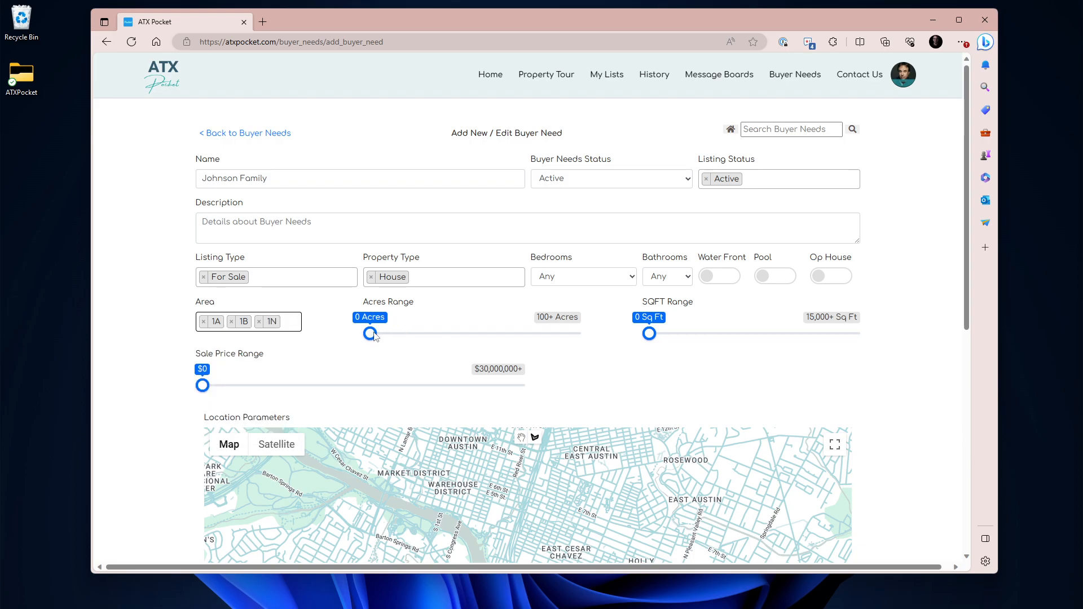
- Set the acres range to 0 to 1.5 acres
{"action": "left_click_drag", "start_coordinate": [371, 333], "coordinate": [453, 337]}
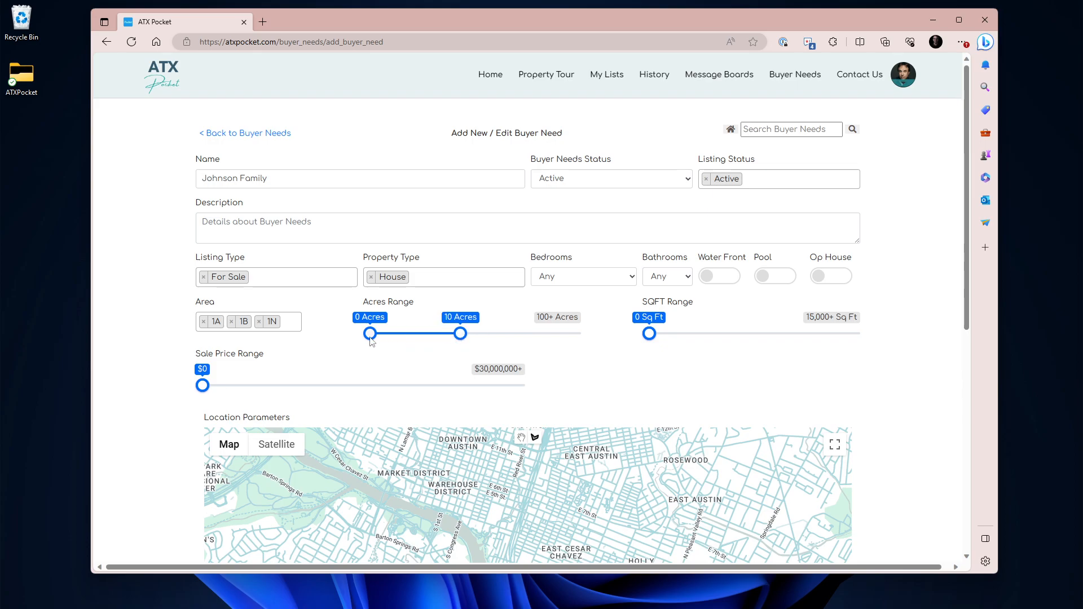
{"action": "left_click_drag", "start_coordinate": [370, 335], "coordinate": [380, 337]}
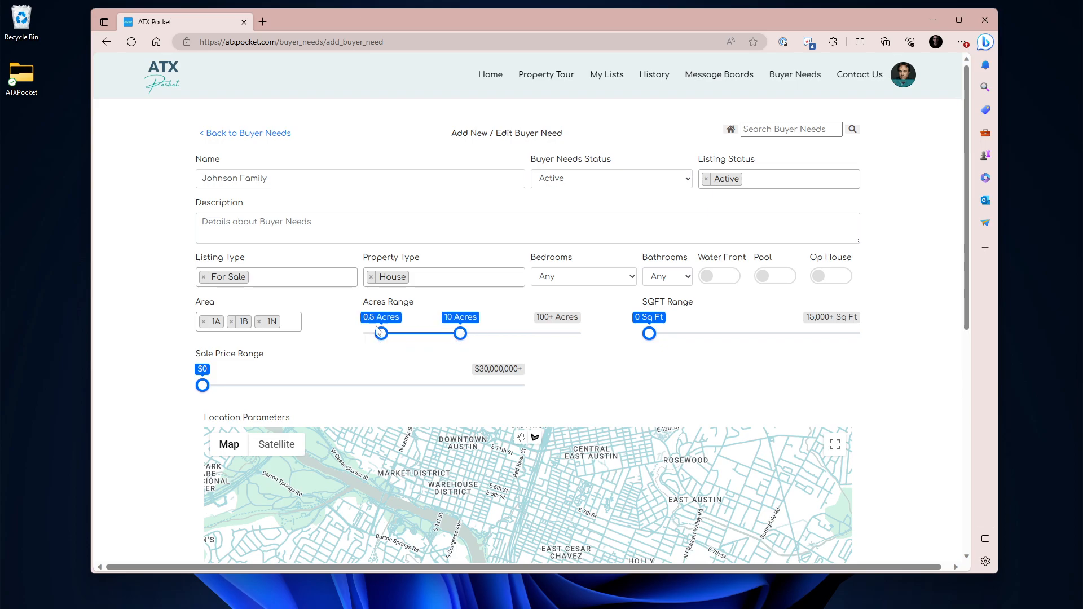
{"action": "left_click_drag", "start_coordinate": [377, 336], "coordinate": [359, 338]}
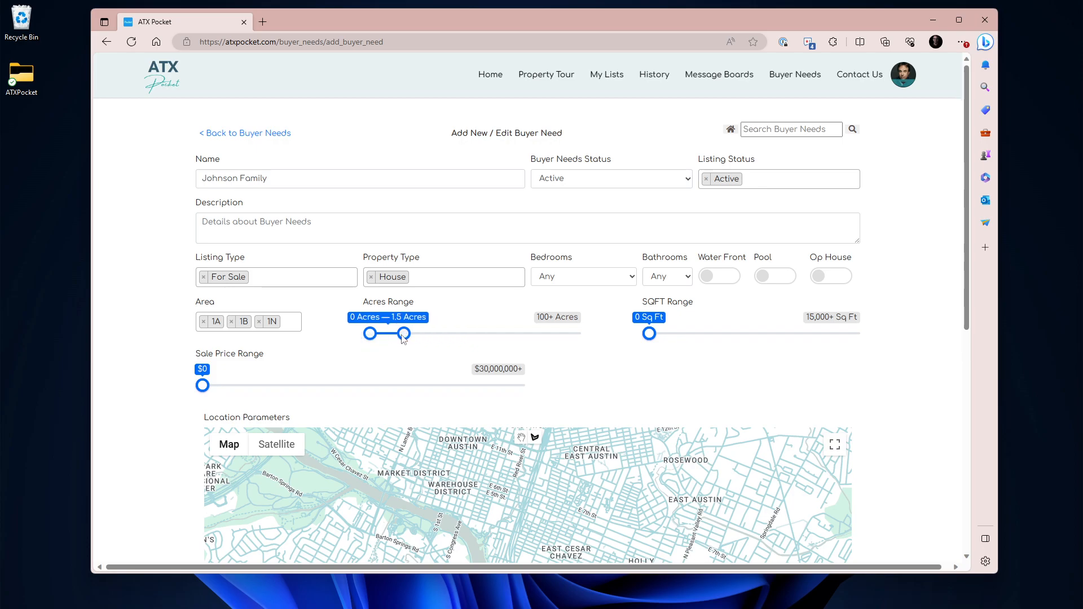
{"action": "mouse_move", "coordinate": [650, 334]}
{"action": "left_mouse_down"}
{"action": "mouse_move", "coordinate": [876, 339]}
{"action": "mouse_move", "coordinate": [636, 345]}
{"action": "left_mouse_up"}
- Require a pool and set the bedrooms criterion to 3+
{"action": "left_click", "coordinate": [560, 284]}
{"action": "left_click", "coordinate": [562, 285]}
{"action": "left_click", "coordinate": [772, 276]}
{"action": "left_click", "coordinate": [583, 280]}
{"action": "left_click", "coordinate": [580, 323]}
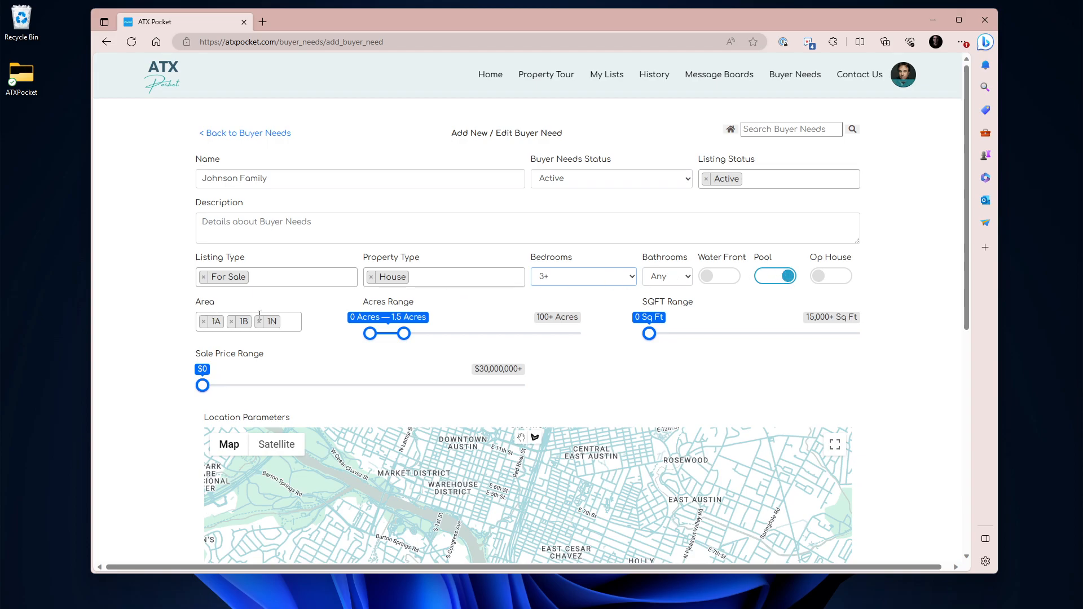
- Set the maximum acreage to 10 acres and the sale price range to $5,000,000–$8,000,000
{"action": "left_click_drag", "start_coordinate": [404, 333], "coordinate": [461, 334]}
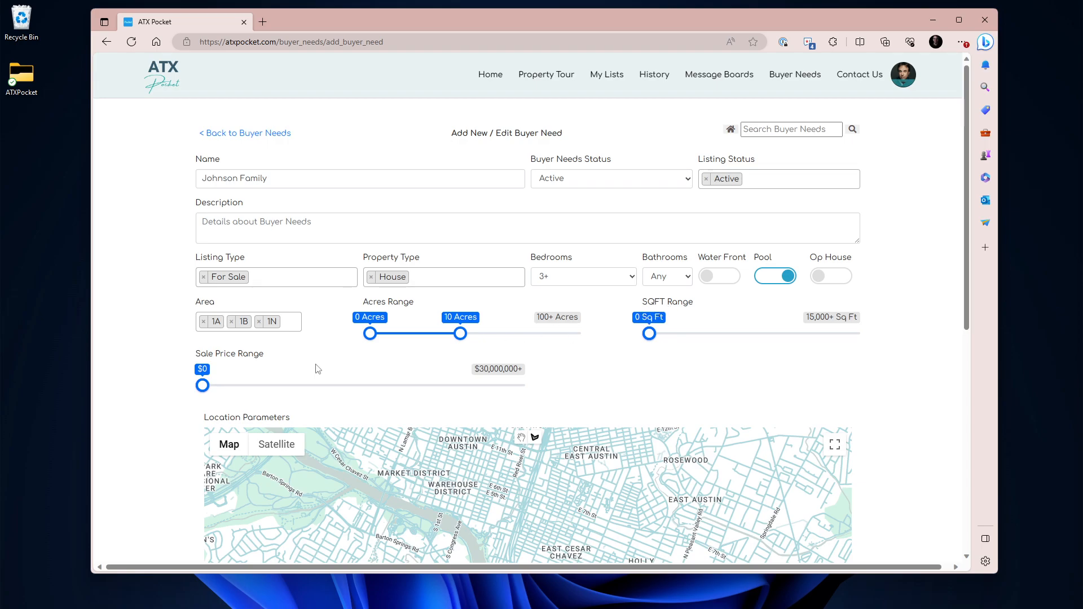
{"action": "left_click_drag", "start_coordinate": [207, 387], "coordinate": [384, 398]}
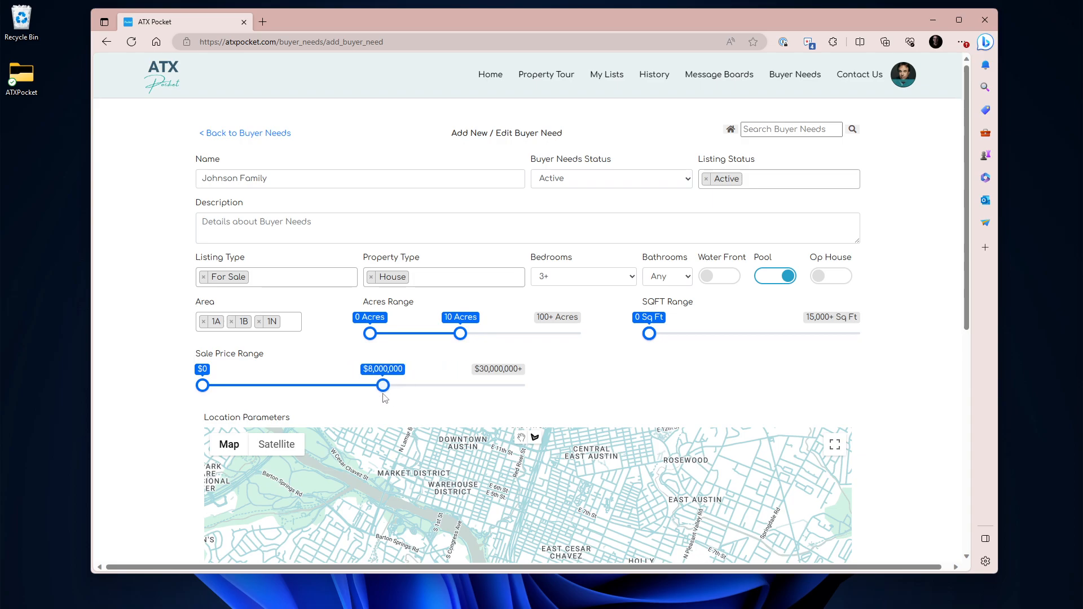
{"action": "left_click_drag", "start_coordinate": [203, 386], "coordinate": [338, 384]}
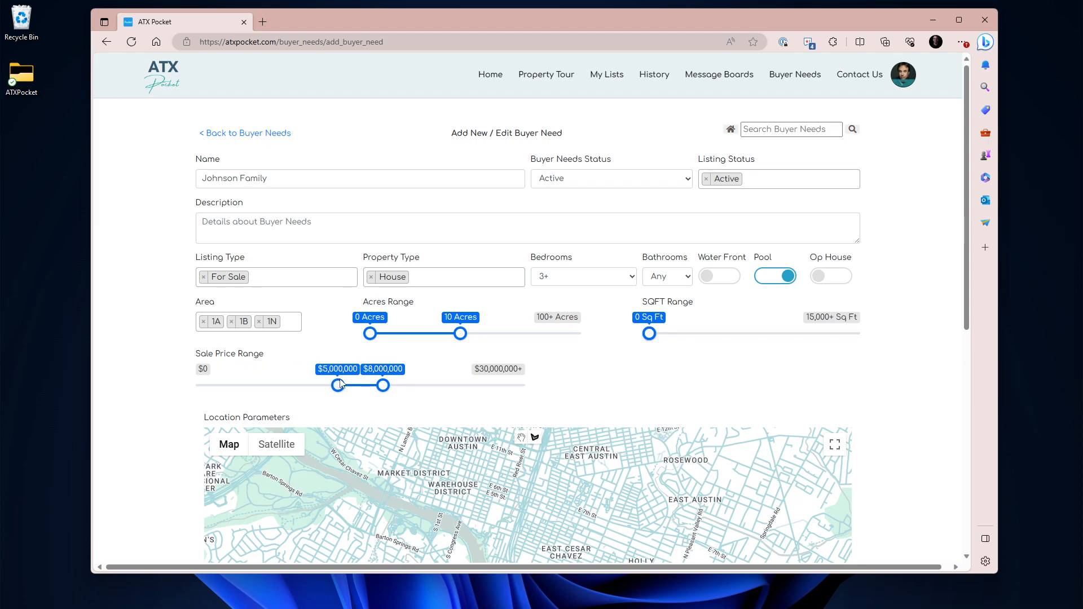
- Add the For Lease listing type and set the maximum lease price to $19,000
{"action": "left_click", "coordinate": [268, 281]}
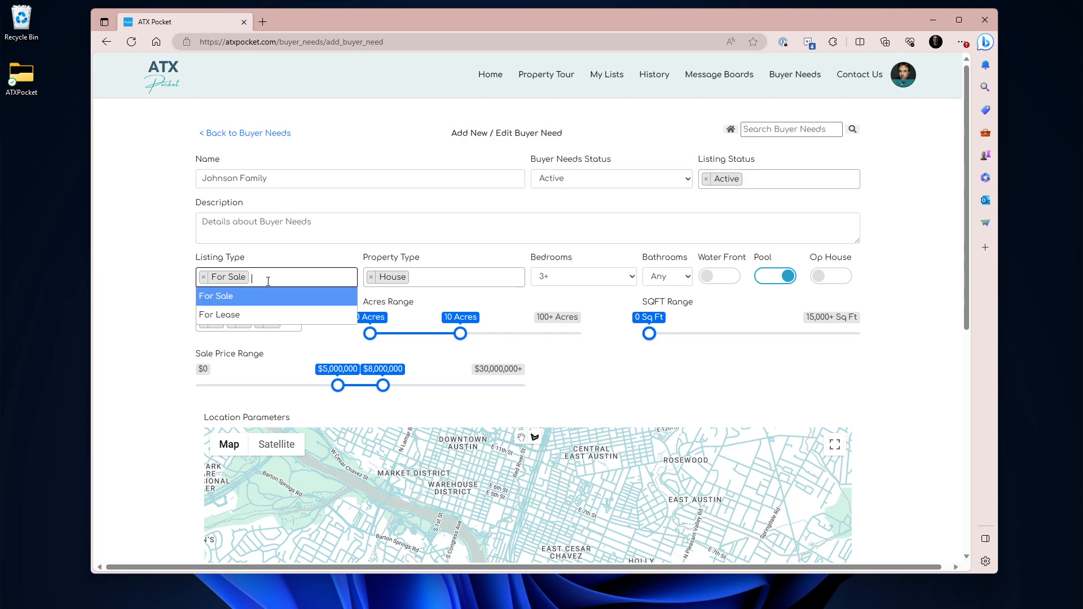
{"action": "left_click", "coordinate": [268, 315]}
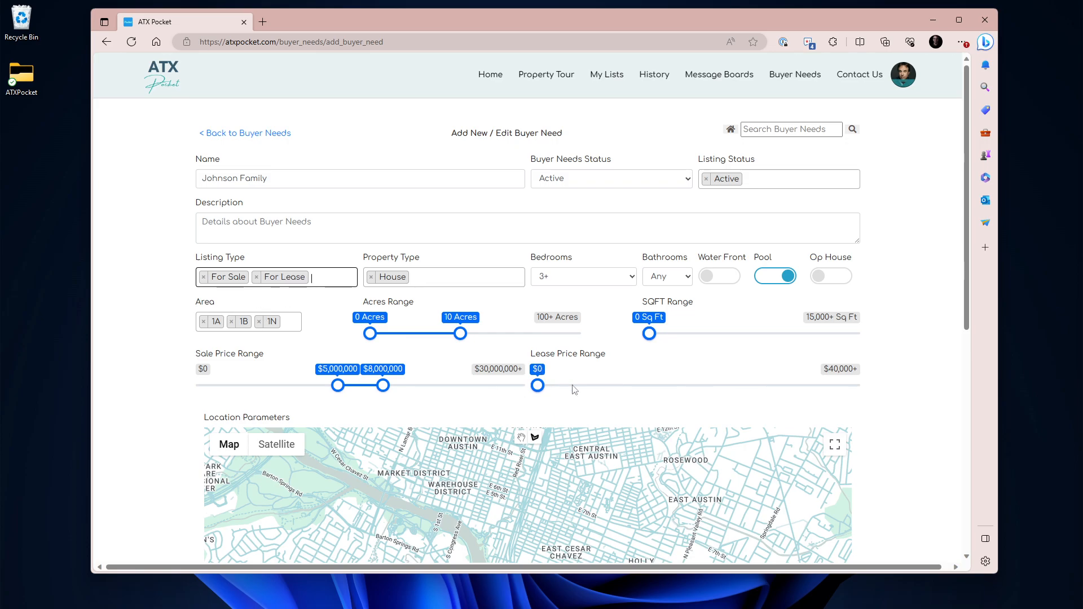
{"action": "left_click_drag", "start_coordinate": [538, 386], "coordinate": [677, 390]}
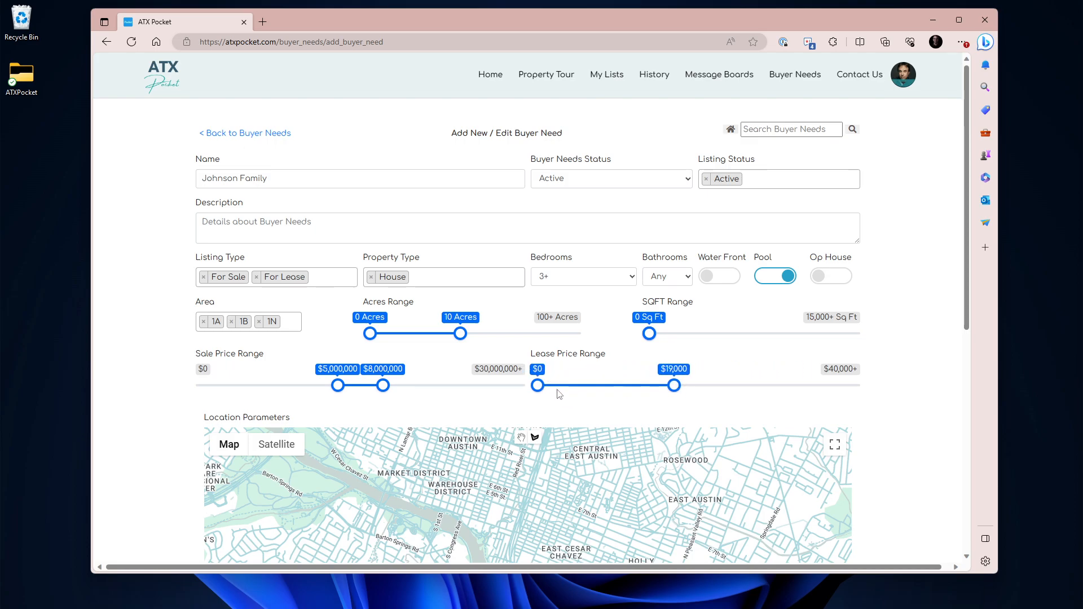
- Remove the For Sale listing type and set the maximum lease price to $24,000
{"action": "left_click", "coordinate": [203, 277]}
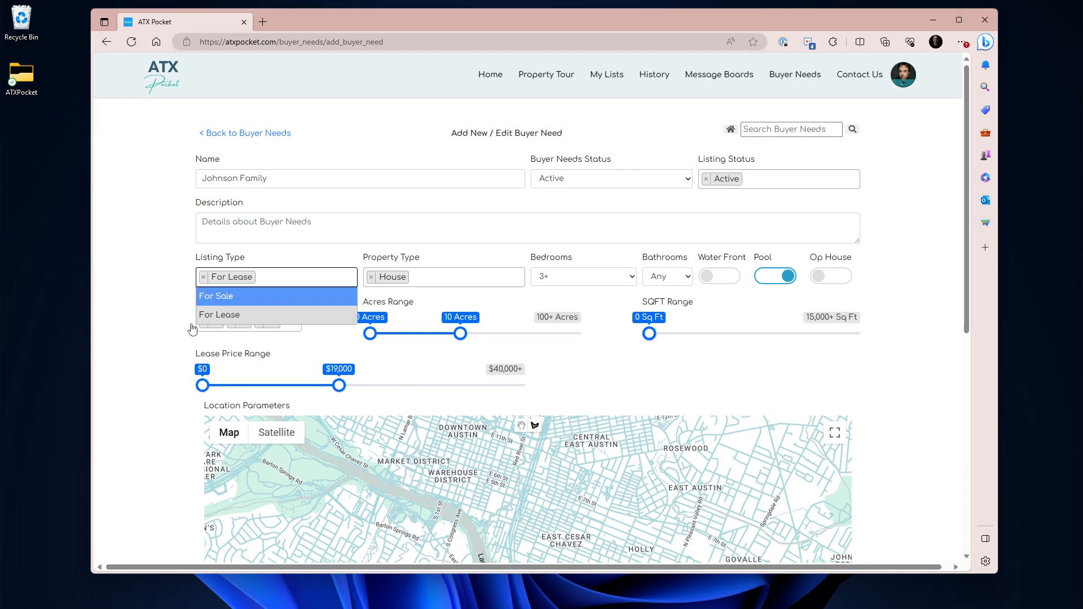
{"action": "left_click", "coordinate": [143, 335]}
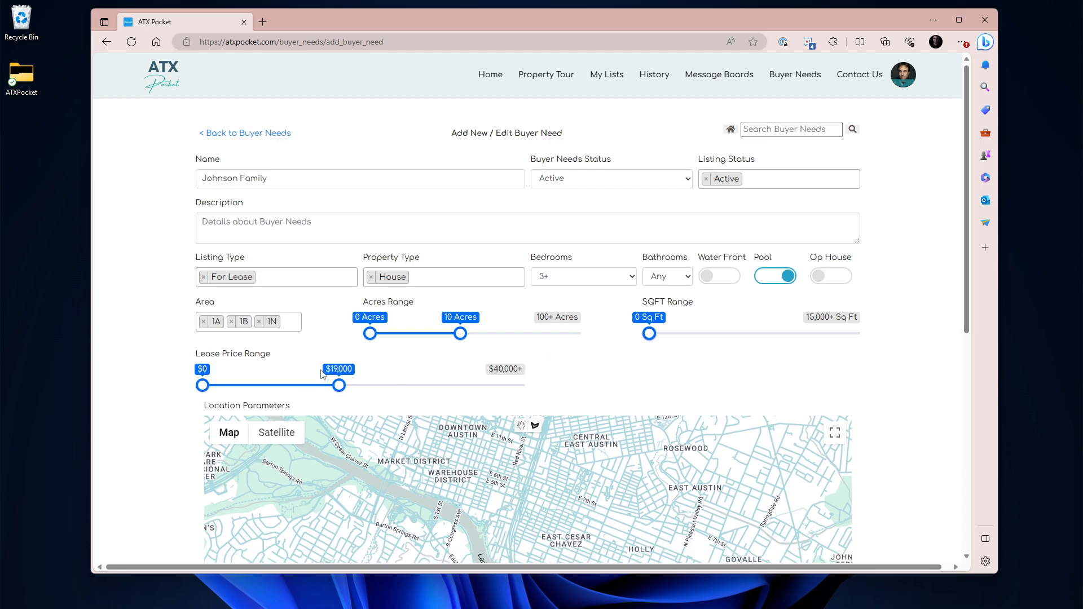
{"action": "left_click_drag", "start_coordinate": [340, 386], "coordinate": [388, 390]}
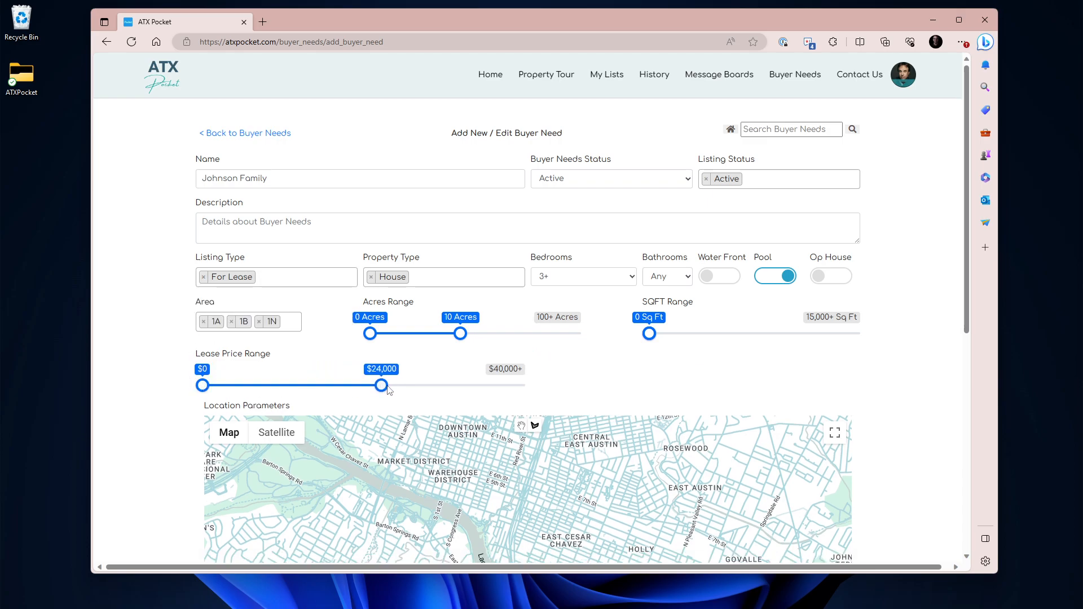
- Add the For Sale listing type back and remove For Lease
{"action": "left_click", "coordinate": [306, 277]}
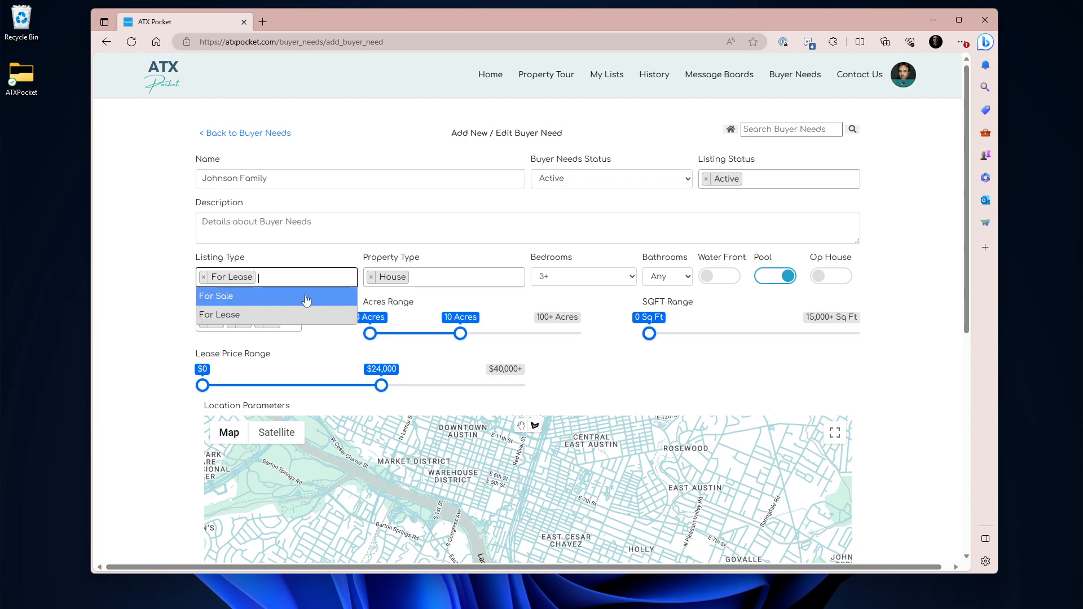
{"action": "left_click", "coordinate": [275, 308]}
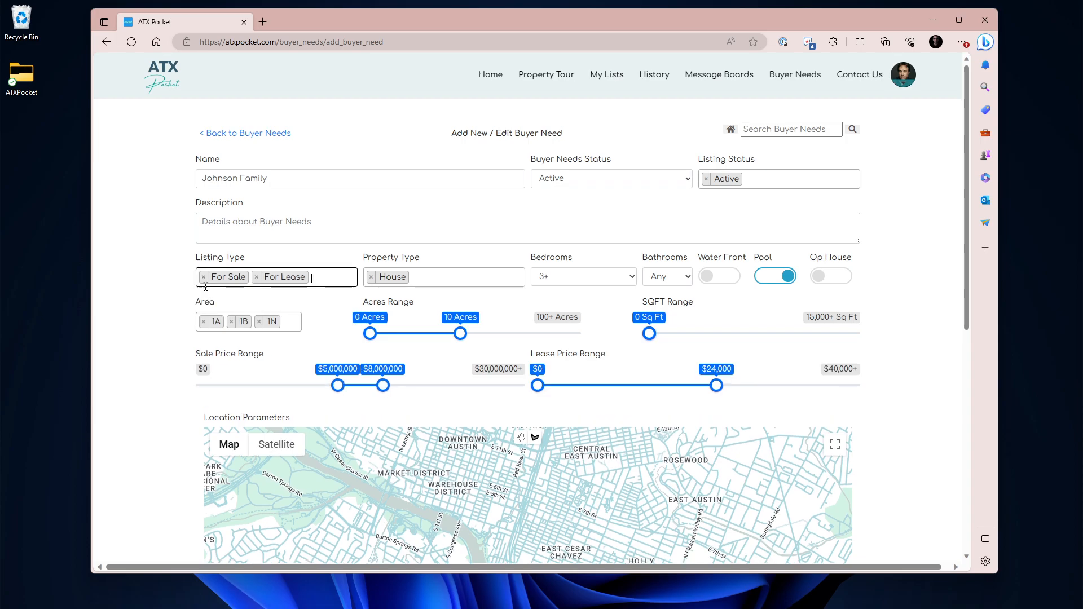
{"action": "left_click", "coordinate": [258, 277]}
{"action": "left_click", "coordinate": [164, 282]}
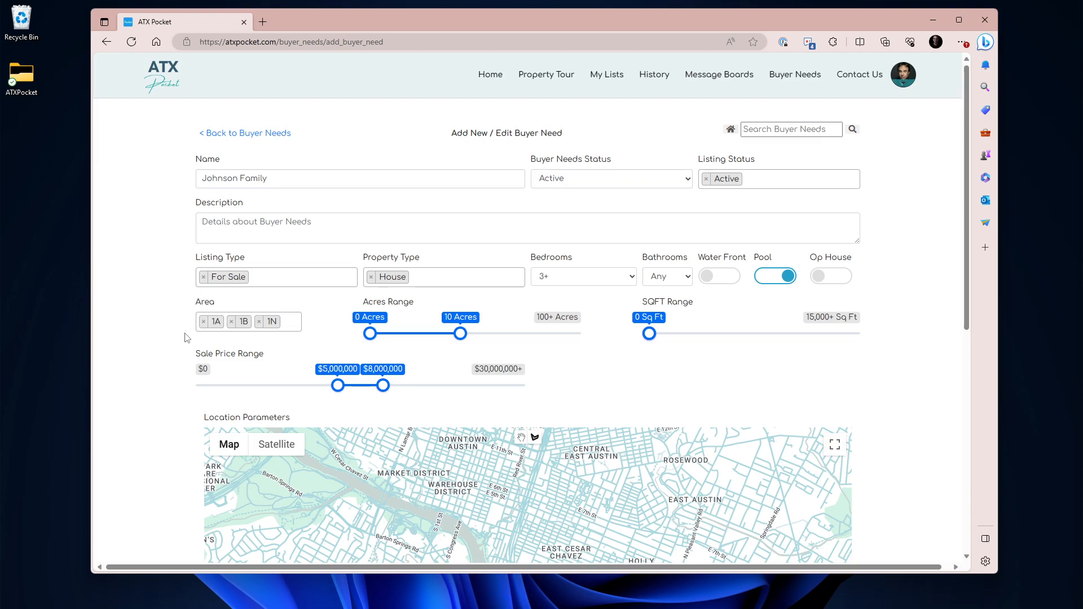
- Save the new buyer need with the entered criteria
{"action": "scroll", "coordinate": [570, 333], "scroll_direction": "down", "scroll_amount": 4}
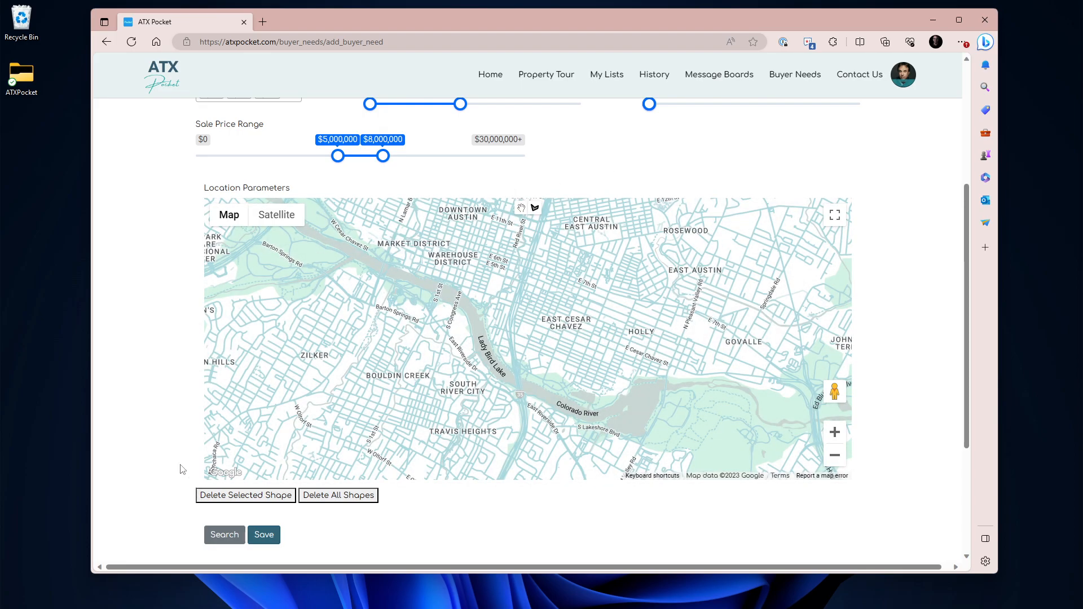
{"action": "scroll", "coordinate": [180, 460], "scroll_direction": "down", "scroll_amount": 1}
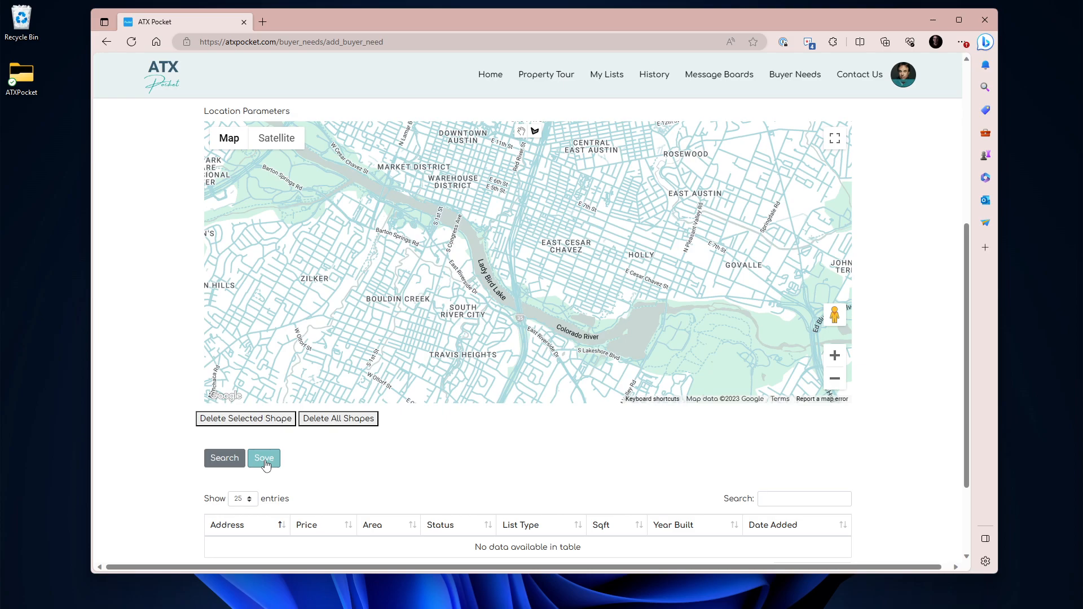
{"action": "scroll", "coordinate": [266, 464], "scroll_direction": "down", "scroll_amount": 1}
{"action": "left_click", "coordinate": [263, 388]}
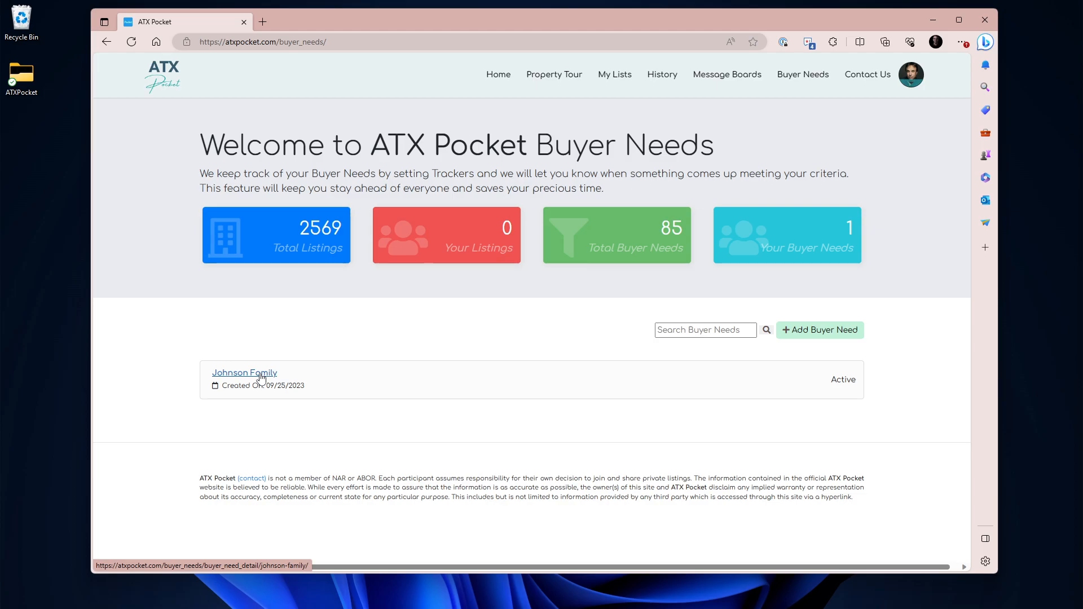
- Open the saved buyer need and examine its matching listings on the location map and in the results table
{"action": "left_click", "coordinate": [261, 375]}
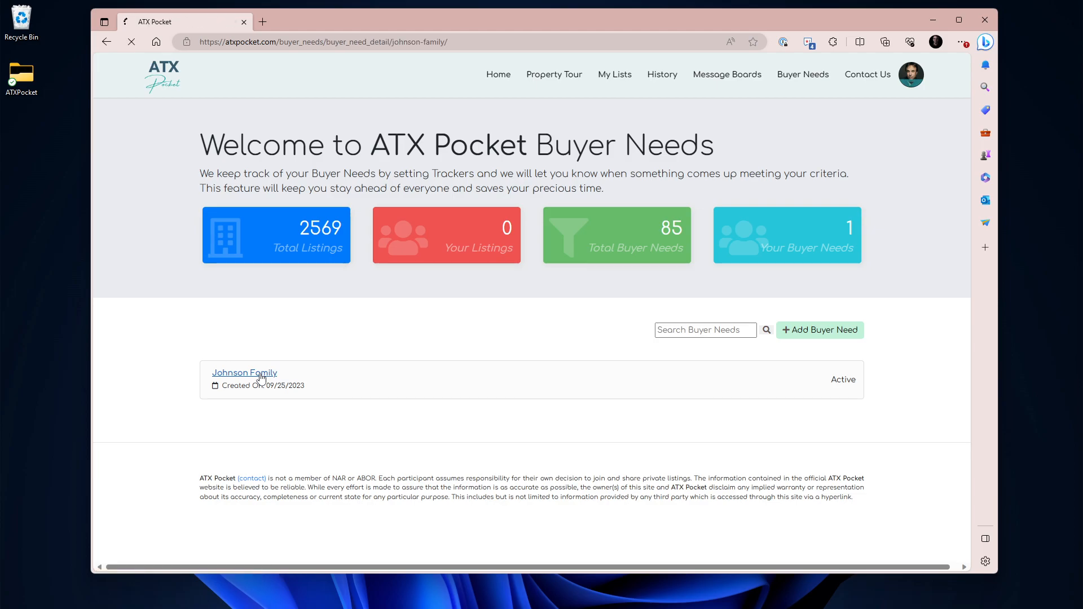
{"action": "scroll", "coordinate": [181, 386], "scroll_direction": "down", "scroll_amount": 3}
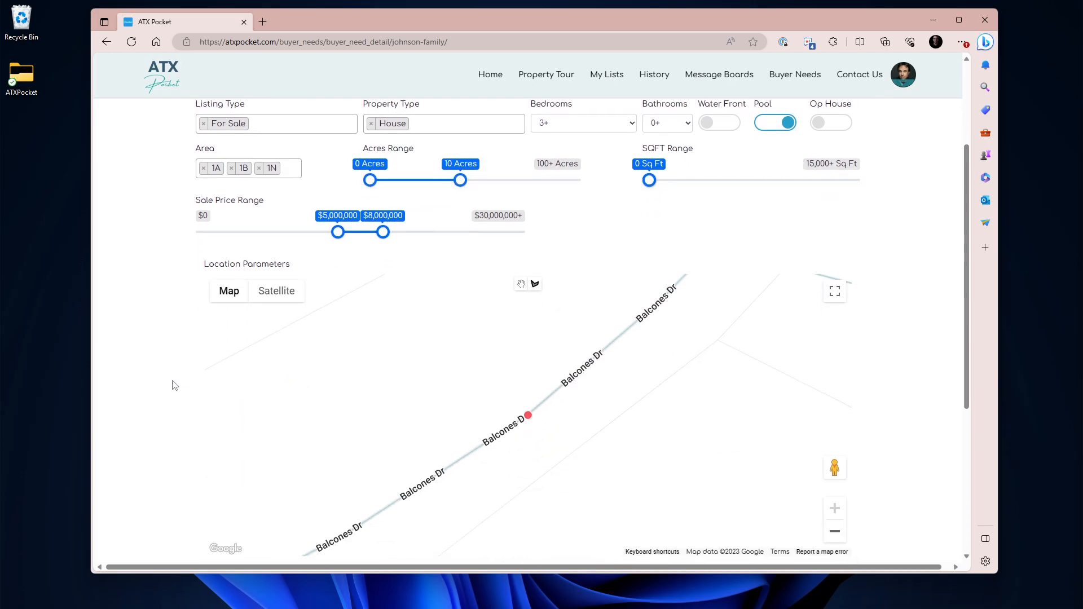
{"action": "scroll", "coordinate": [346, 374], "scroll_direction": "down", "scroll_amount": 3}
{"action": "left_click", "coordinate": [835, 380]}
{"action": "left_click", "coordinate": [835, 380]}
{"action": "left_click", "coordinate": [835, 387]}
{"action": "left_click", "coordinate": [835, 386]}
{"action": "left_click", "coordinate": [835, 386]}
{"action": "left_click", "coordinate": [835, 386]}
{"action": "scroll", "coordinate": [540, 497], "scroll_direction": "down", "scroll_amount": 2}
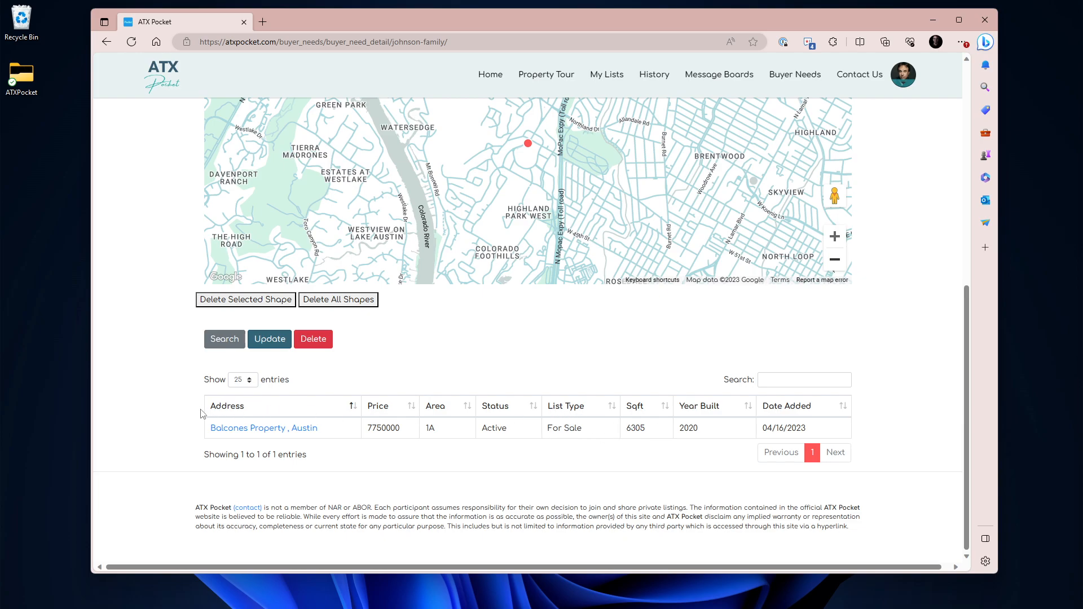
- Lower the minimum sale price to $0 and update the buyer need
{"action": "scroll", "coordinate": [164, 361], "scroll_direction": "up", "scroll_amount": 7}
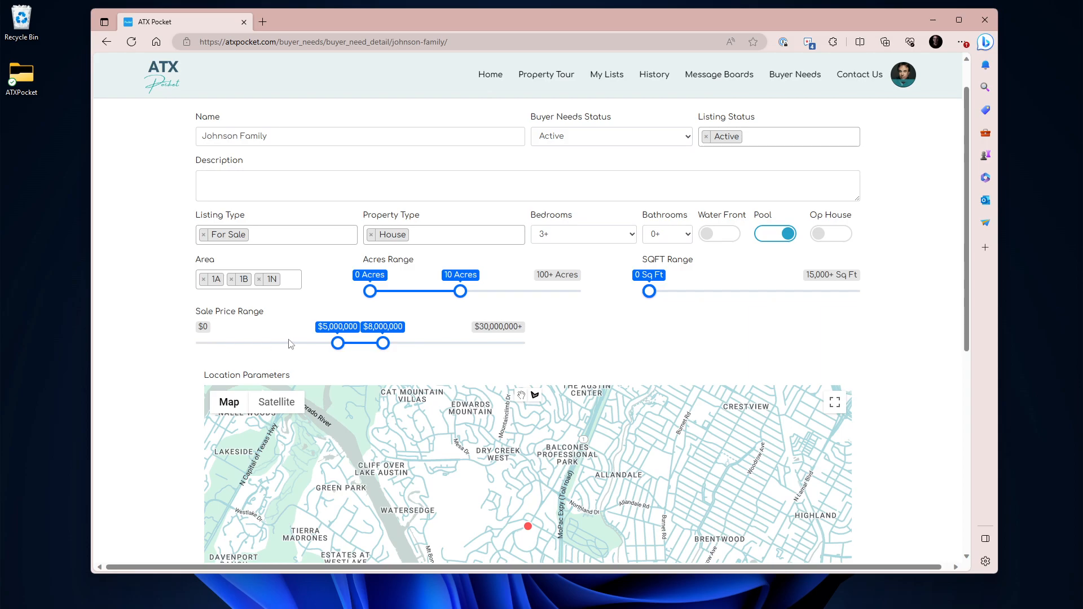
{"action": "left_click_drag", "start_coordinate": [337, 344], "coordinate": [198, 347]}
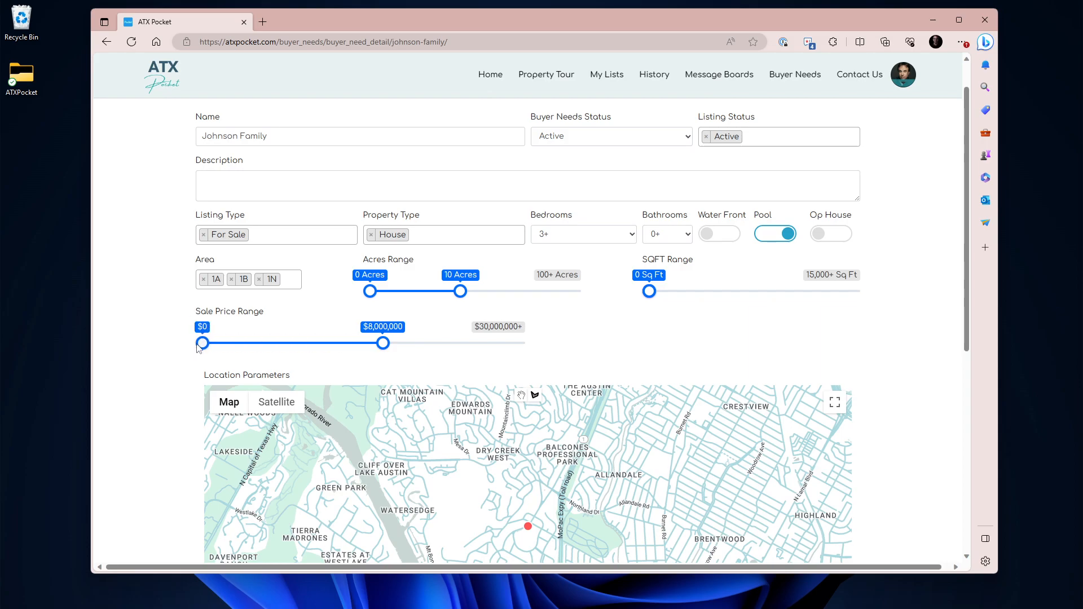
{"action": "scroll", "coordinate": [167, 372], "scroll_direction": "down", "scroll_amount": 5}
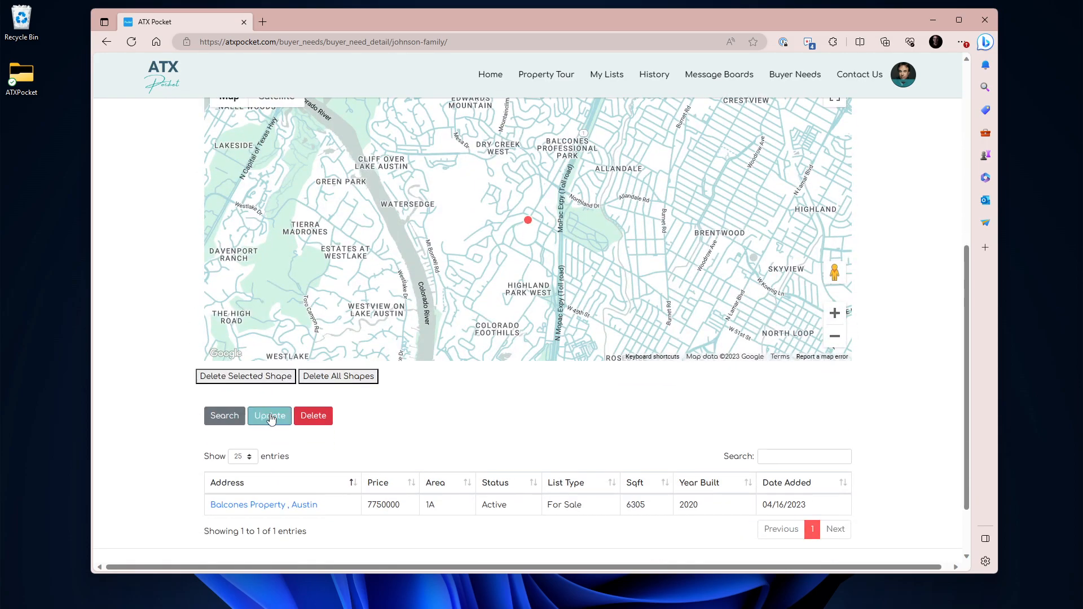
{"action": "left_click", "coordinate": [270, 417]}
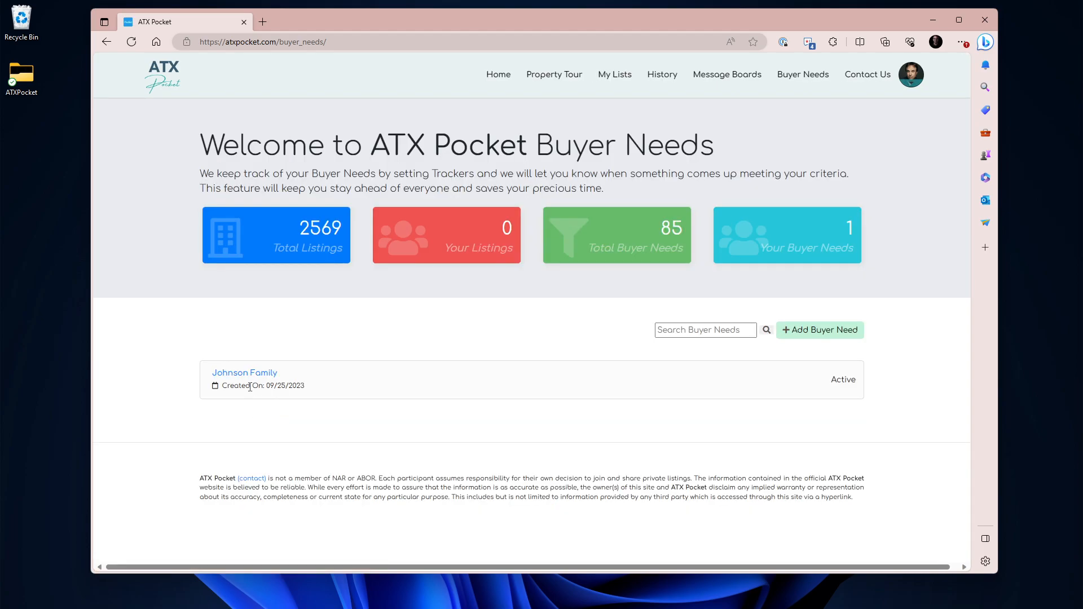
- Reopen the updated buyer need and examine its matching listings in the results table and on the map
{"action": "left_click", "coordinate": [256, 375]}
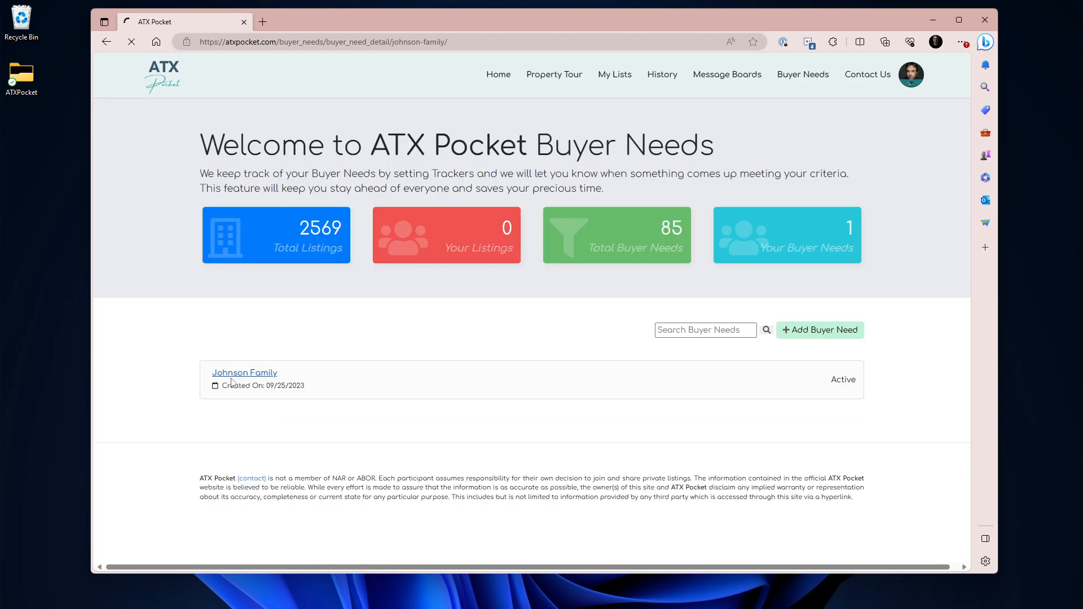
{"action": "scroll", "coordinate": [174, 404], "scroll_direction": "down", "scroll_amount": 3}
{"action": "scroll", "coordinate": [175, 404], "scroll_direction": "down", "scroll_amount": 15}
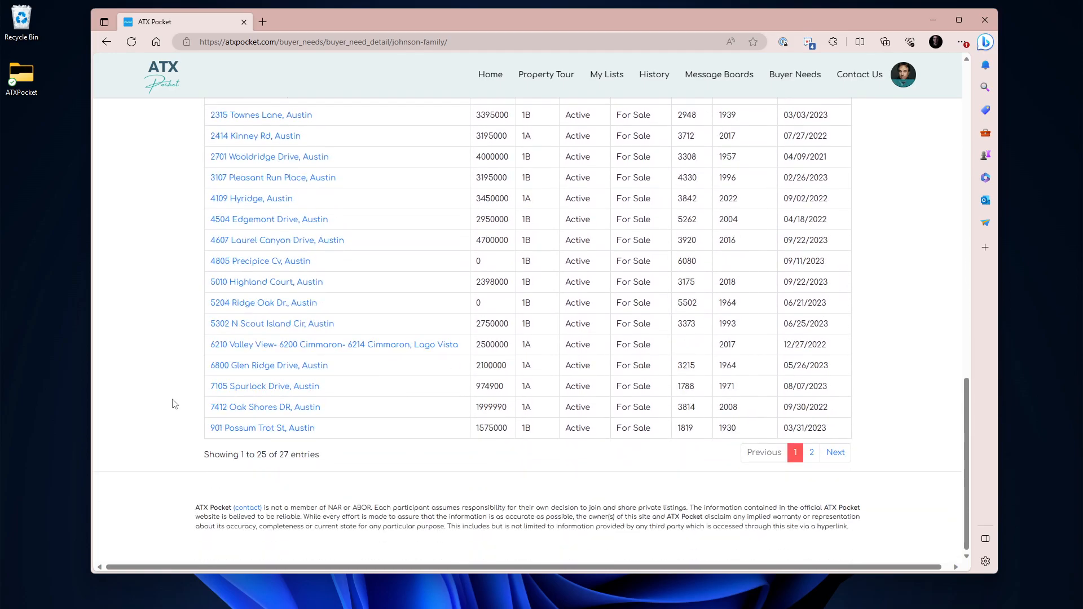
{"action": "scroll", "coordinate": [175, 404], "scroll_direction": "up", "scroll_amount": 8}
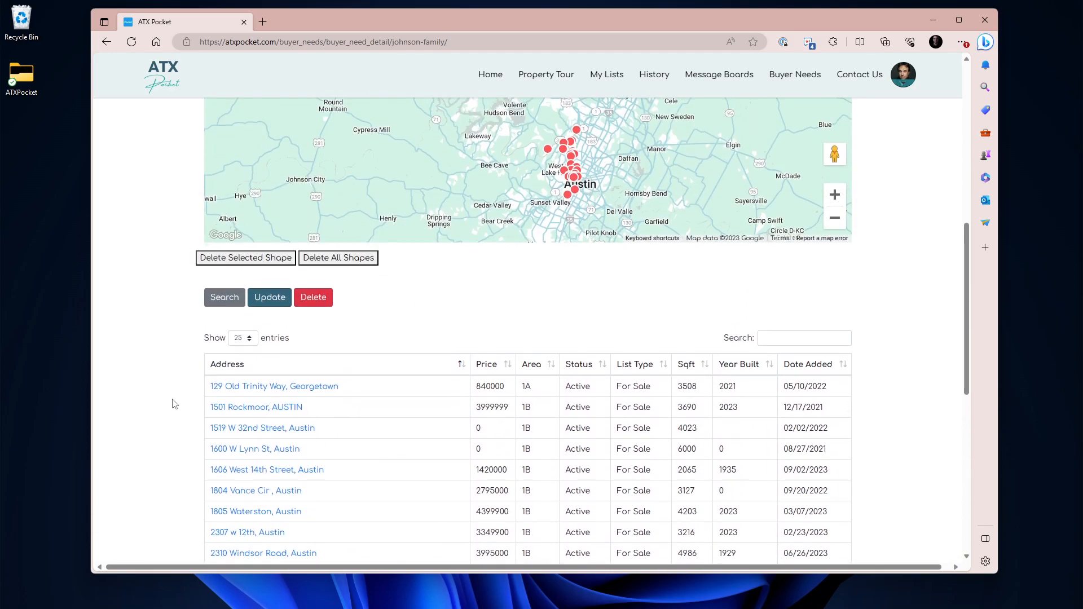
{"action": "scroll", "coordinate": [174, 404], "scroll_direction": "down", "scroll_amount": 10}
{"action": "scroll", "coordinate": [175, 404], "scroll_direction": "up", "scroll_amount": 6}
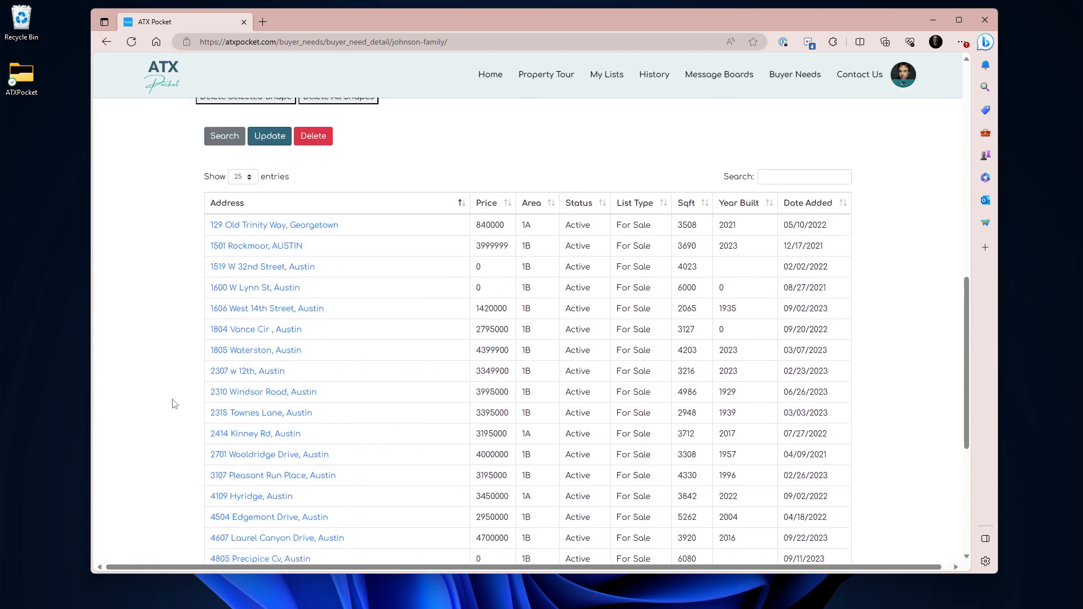
- Set the buyer need's minimum sale price to $2,000,000
{"action": "scroll", "coordinate": [174, 404], "scroll_direction": "up", "scroll_amount": 8}
{"action": "left_click_drag", "start_coordinate": [203, 301], "coordinate": [248, 301]}
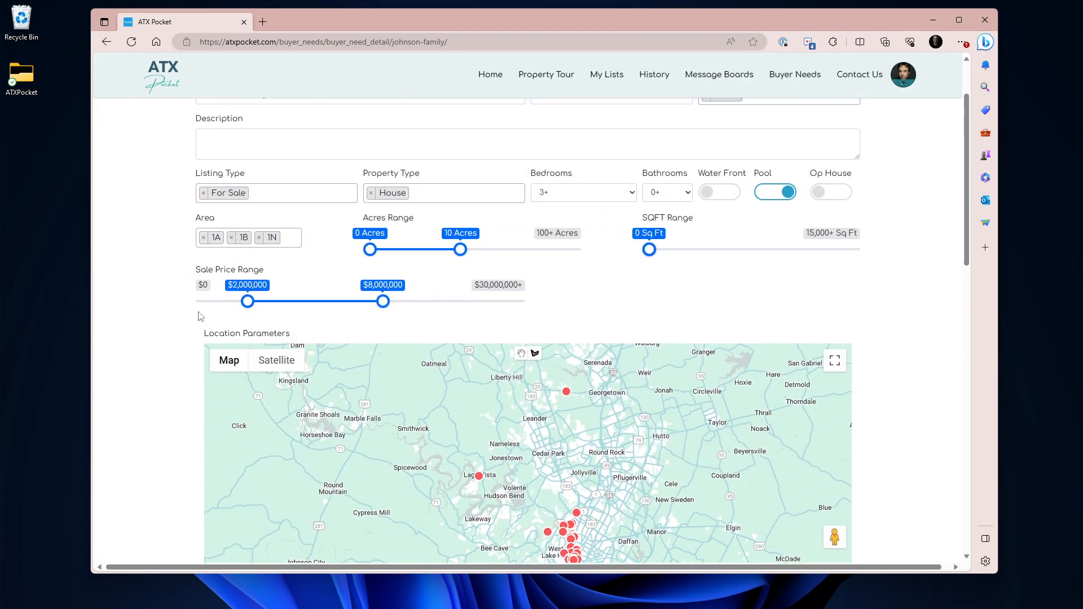
{"action": "scroll", "coordinate": [150, 354], "scroll_direction": "down", "scroll_amount": 4}
{"action": "scroll", "coordinate": [150, 356], "scroll_direction": "up", "scroll_amount": 1}
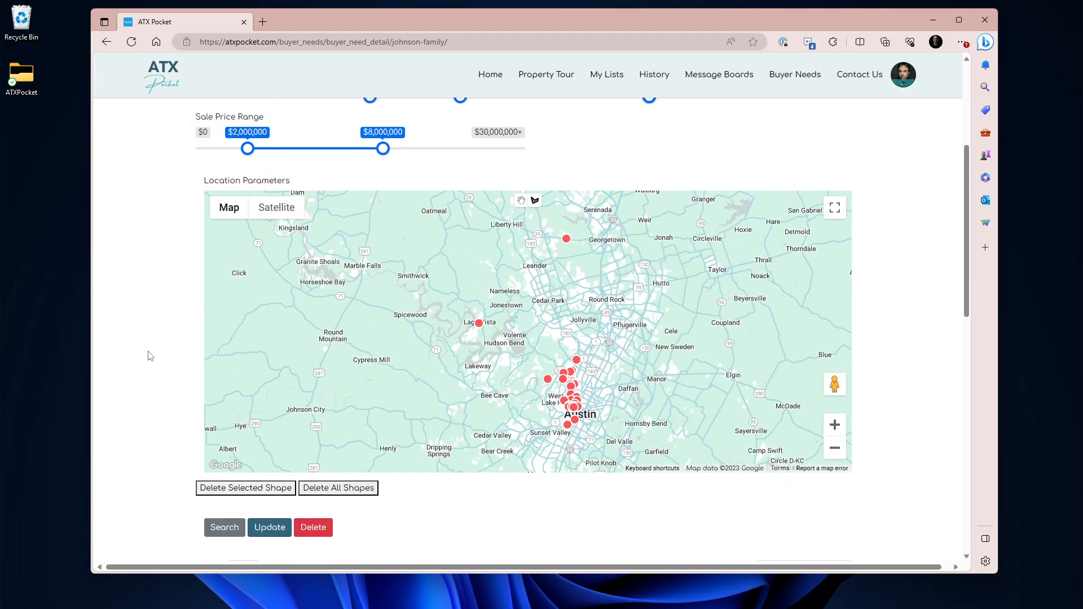
{"action": "scroll", "coordinate": [149, 355], "scroll_direction": "up", "scroll_amount": 3}
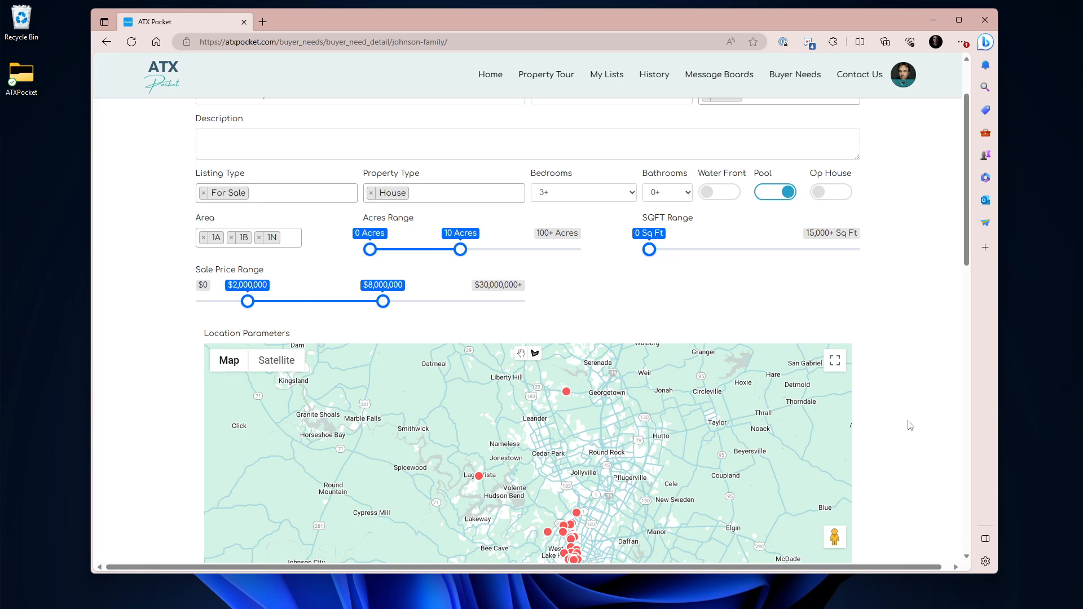
- Draw a closed polygon around the Tarrytown area on the location map, west of Old West Austin
{"action": "scroll", "coordinate": [876, 377], "scroll_direction": "down", "scroll_amount": 5}
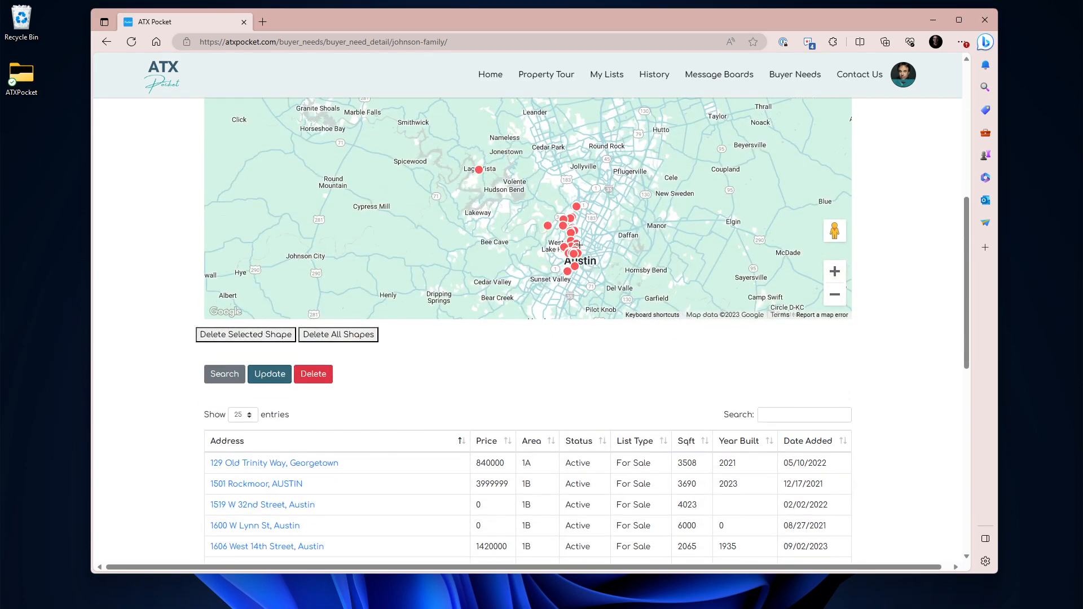
{"action": "scroll", "coordinate": [580, 245], "scroll_direction": "up", "scroll_amount": 1}
{"action": "left_click", "coordinate": [835, 348]}
{"action": "left_click", "coordinate": [835, 348]}
{"action": "left_click_drag", "start_coordinate": [754, 345], "coordinate": [563, 197]}
{"action": "left_click_drag", "start_coordinate": [512, 343], "coordinate": [518, 232]}
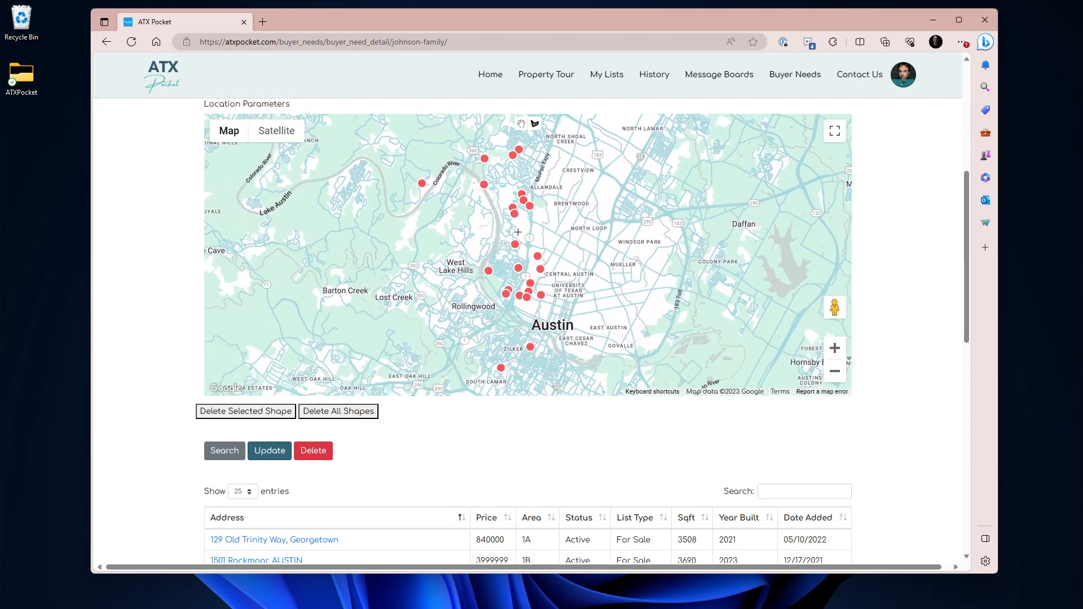
{"action": "left_click", "coordinate": [518, 232]}
{"action": "left_click", "coordinate": [835, 348]}
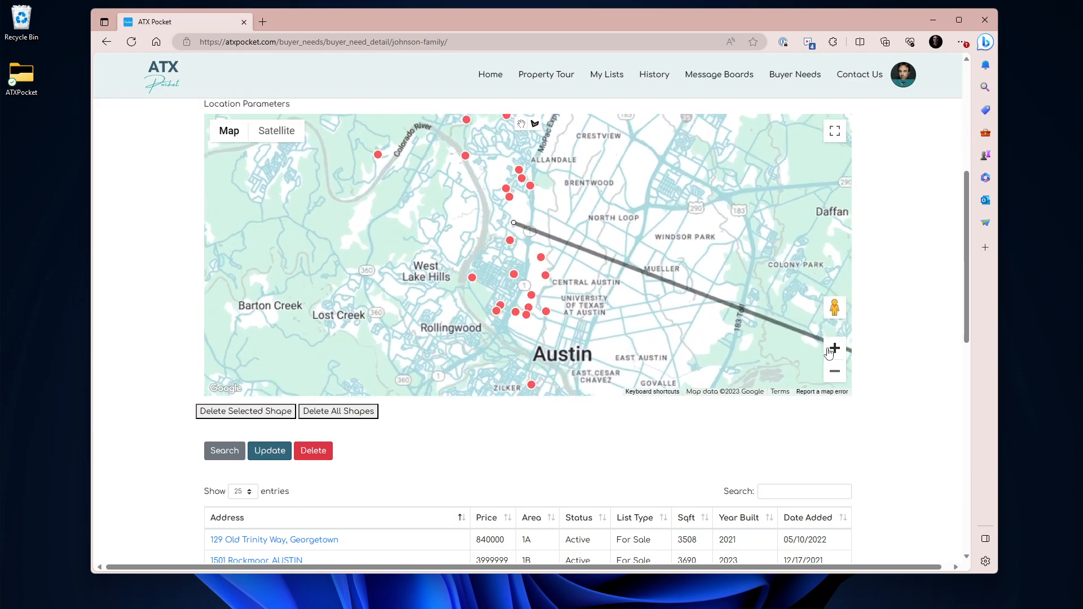
{"action": "left_click", "coordinate": [551, 243]}
{"action": "left_click", "coordinate": [521, 303]}
{"action": "left_click", "coordinate": [484, 370]}
{"action": "left_click", "coordinate": [432, 322]}
{"action": "left_click", "coordinate": [432, 254]}
{"action": "left_click", "coordinate": [509, 210]}
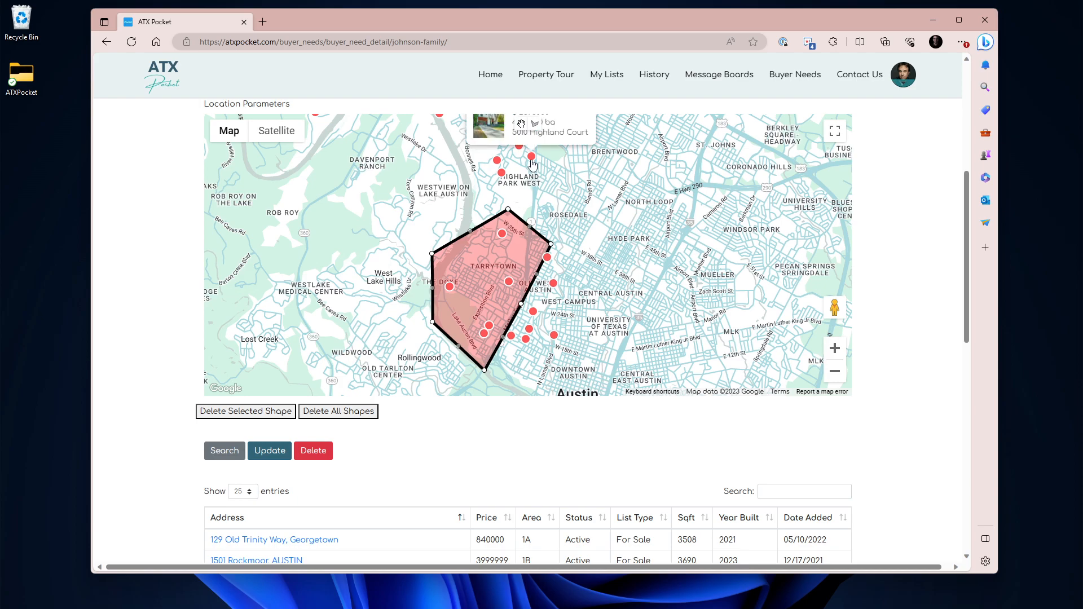
- Draw a second closed polygon north of the first, spanning Highland Park West from the Colorado River to Allandale
{"action": "left_click", "coordinate": [535, 126]}
{"action": "left_click", "coordinate": [490, 159]}
{"action": "left_click", "coordinate": [581, 179]}
{"action": "left_click", "coordinate": [544, 239]}
{"action": "left_click", "coordinate": [381, 150]}
{"action": "left_click", "coordinate": [466, 136]}
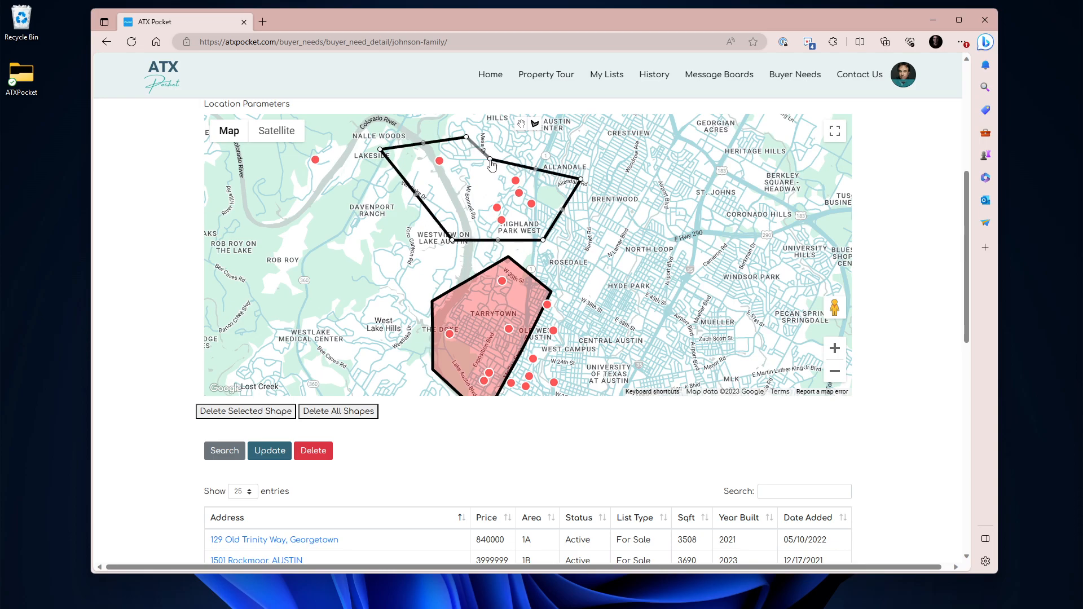
{"action": "left_click", "coordinate": [491, 160]}
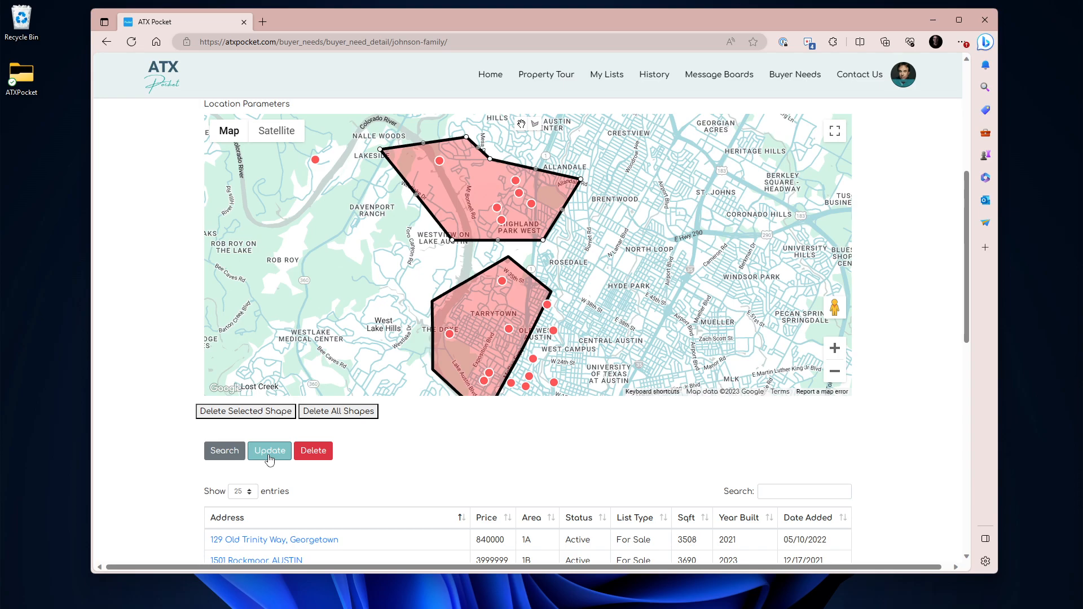
- Search for listings within the two drawn areas and review the matches on the map and in the table
{"action": "left_click", "coordinate": [228, 451]}
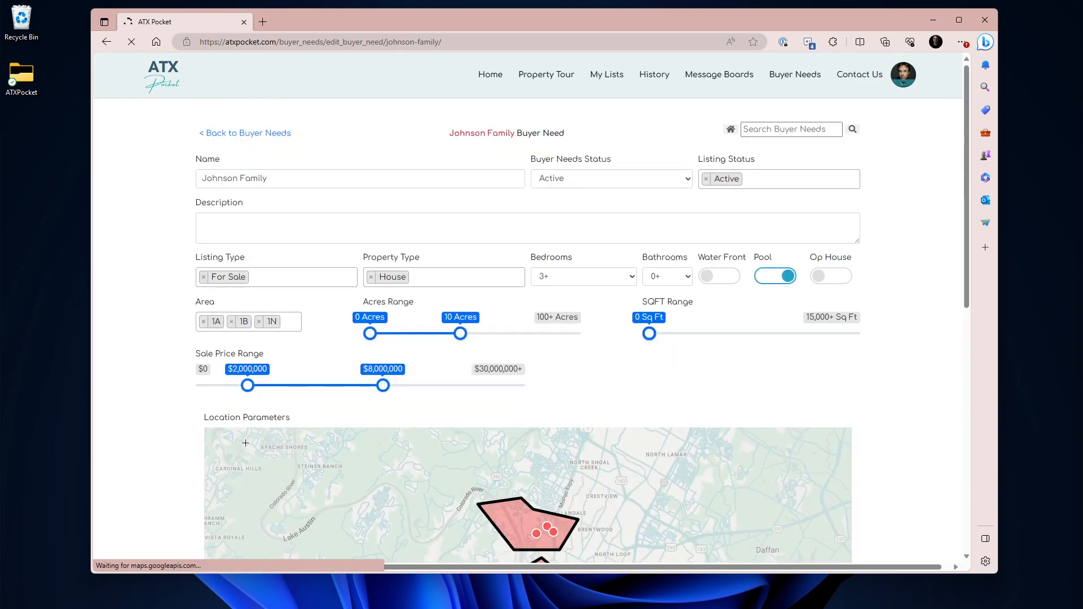
{"action": "scroll", "coordinate": [329, 406], "scroll_direction": "down", "scroll_amount": 4}
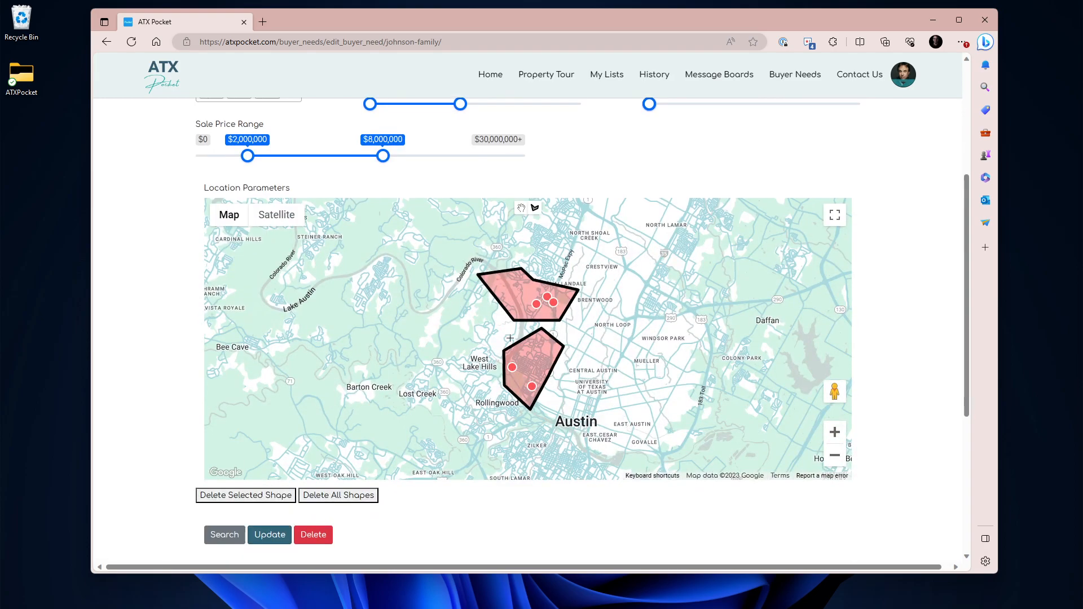
{"action": "scroll", "coordinate": [171, 358], "scroll_direction": "down", "scroll_amount": 3}
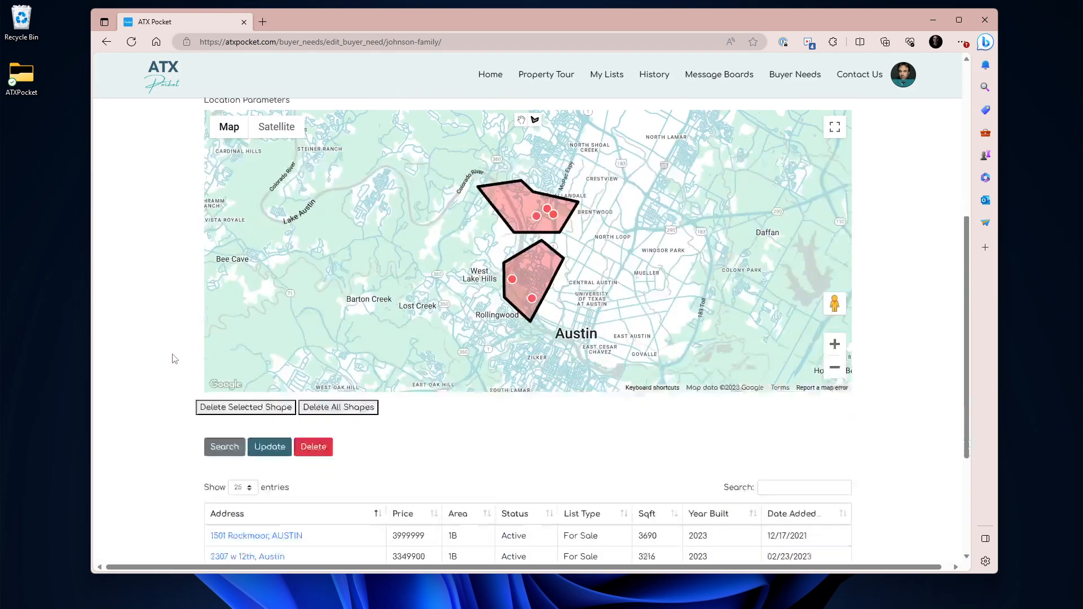
{"action": "scroll", "coordinate": [342, 415], "scroll_direction": "down", "scroll_amount": 2}
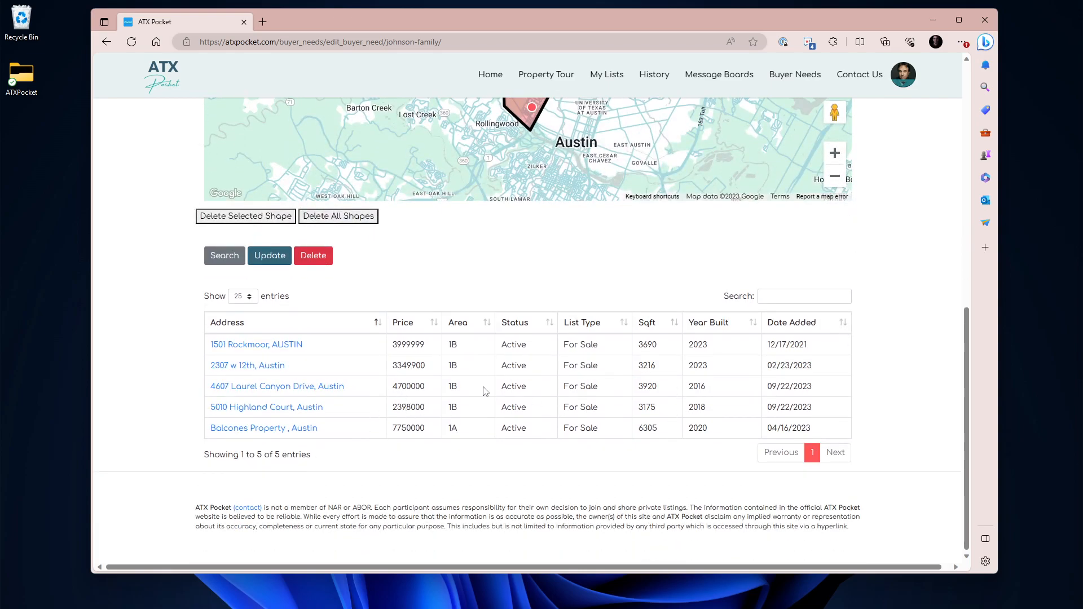
{"action": "scroll", "coordinate": [607, 309], "scroll_direction": "up", "scroll_amount": 3}
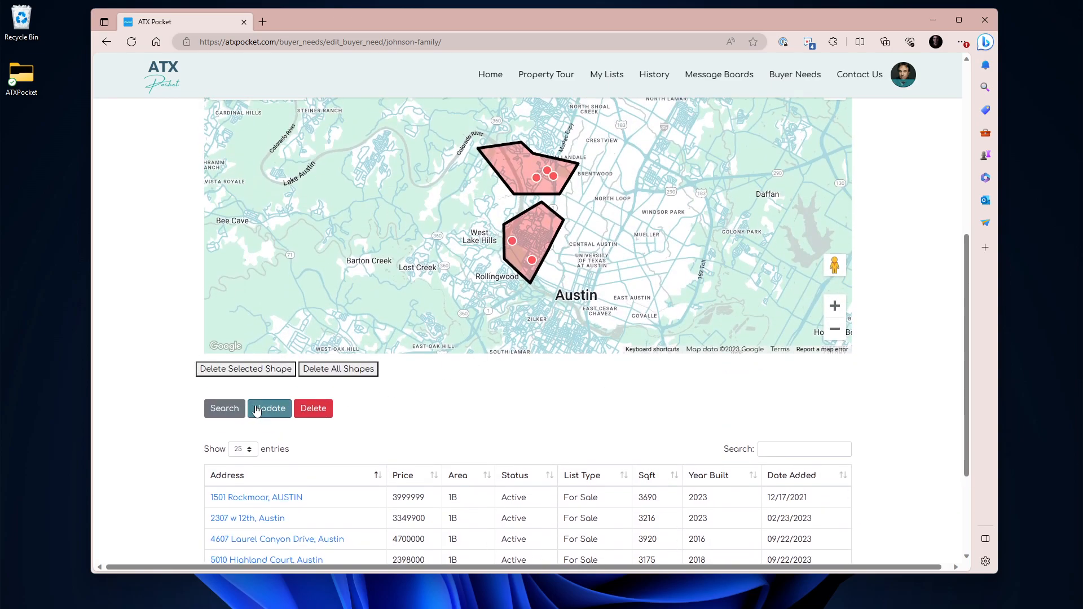
{"action": "scroll", "coordinate": [178, 343], "scroll_direction": "up", "scroll_amount": 3}
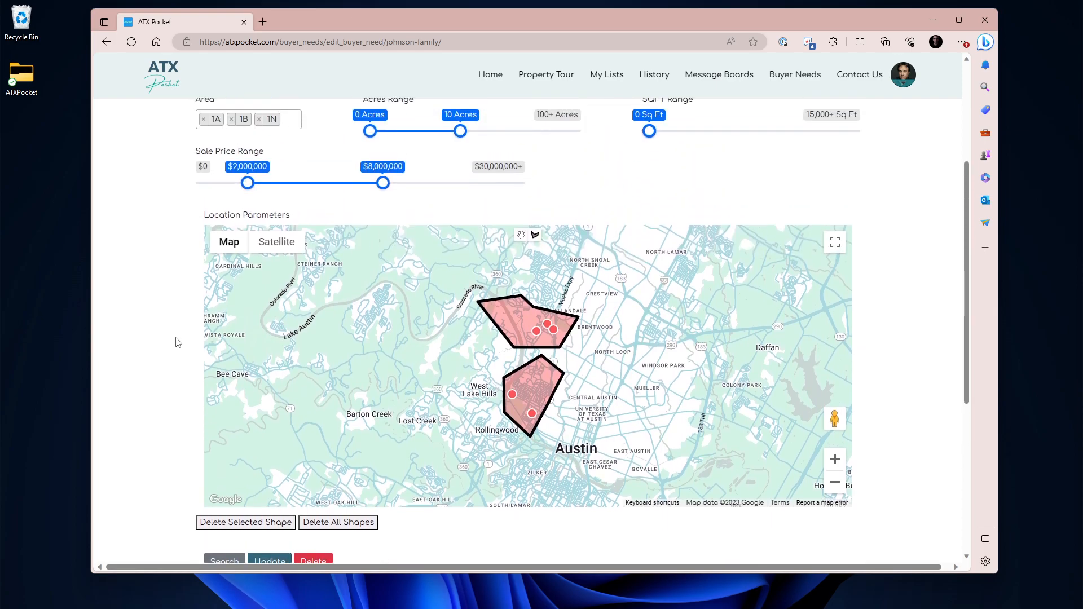
{"action": "scroll", "coordinate": [178, 343], "scroll_direction": "up", "scroll_amount": 4}
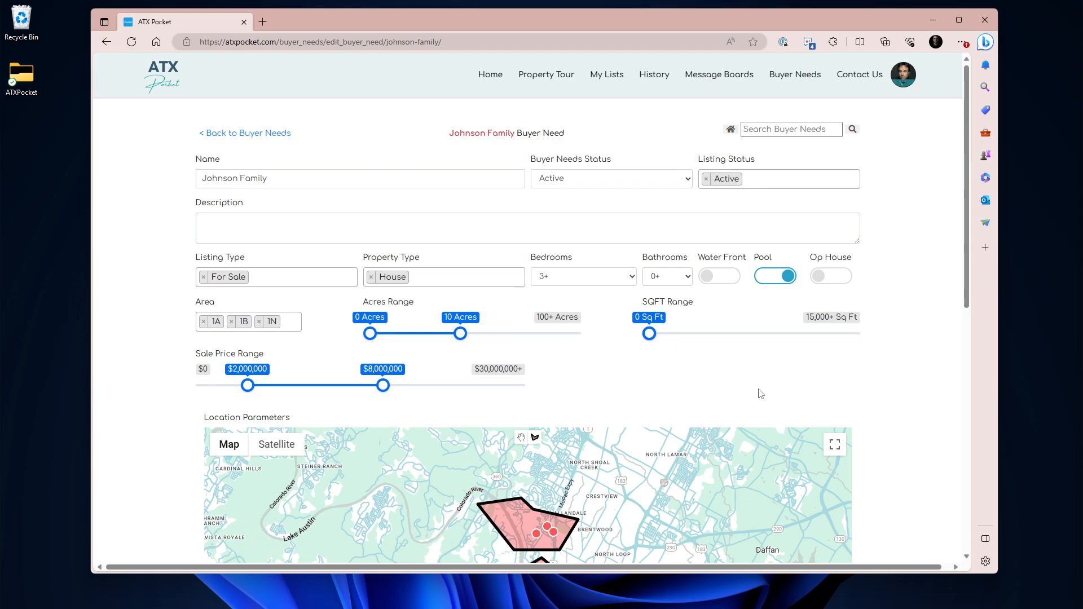
- Open the first listing in the results table, review its photos, description and agent details, and close it
{"action": "scroll", "coordinate": [872, 361], "scroll_direction": "down", "scroll_amount": 1}
{"action": "scroll", "coordinate": [889, 403], "scroll_direction": "down", "scroll_amount": 1}
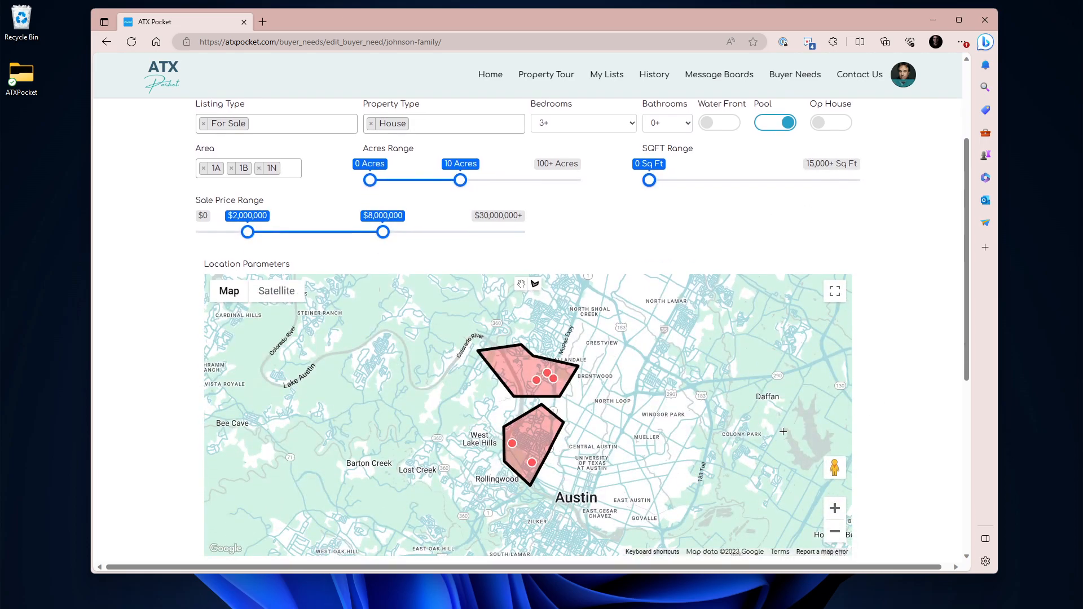
{"action": "scroll", "coordinate": [818, 431], "scroll_direction": "down", "scroll_amount": 1}
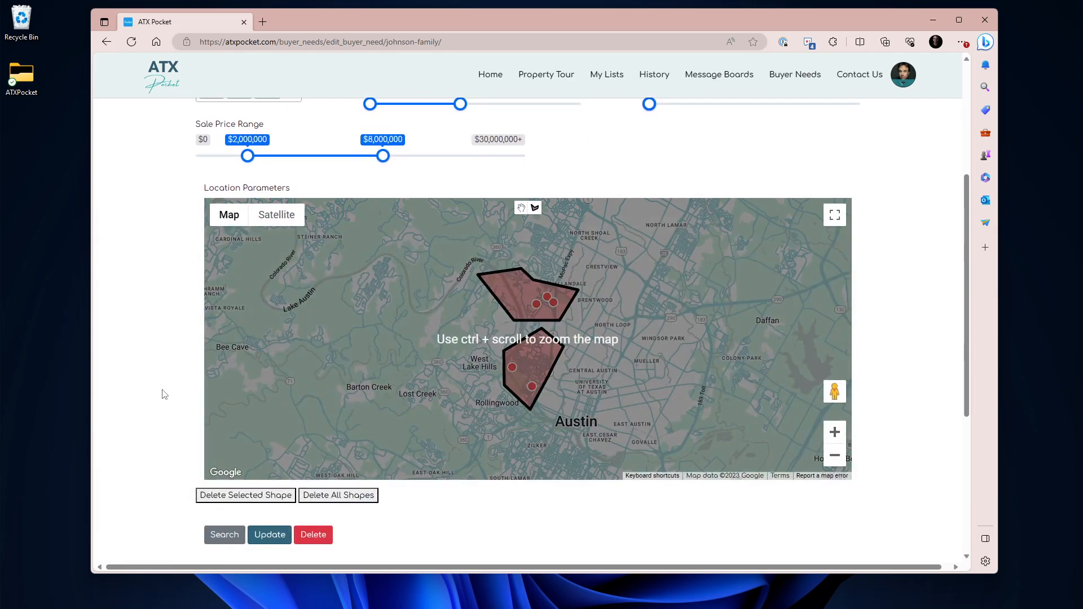
{"action": "scroll", "coordinate": [164, 393], "scroll_direction": "down", "scroll_amount": 2}
{"action": "scroll", "coordinate": [168, 437], "scroll_direction": "down", "scroll_amount": 1}
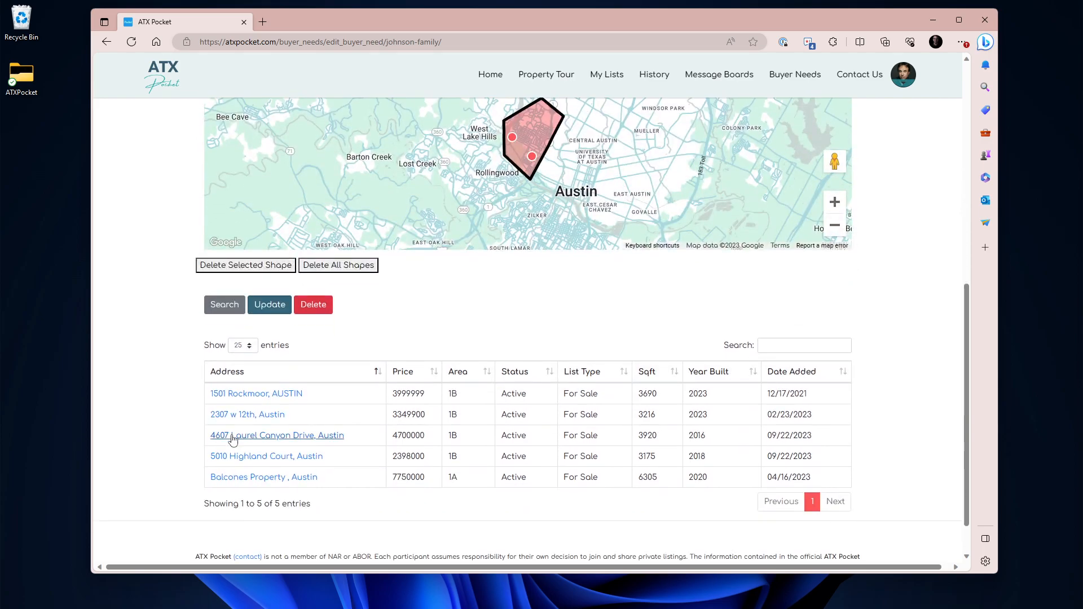
{"action": "left_click", "coordinate": [271, 397]}
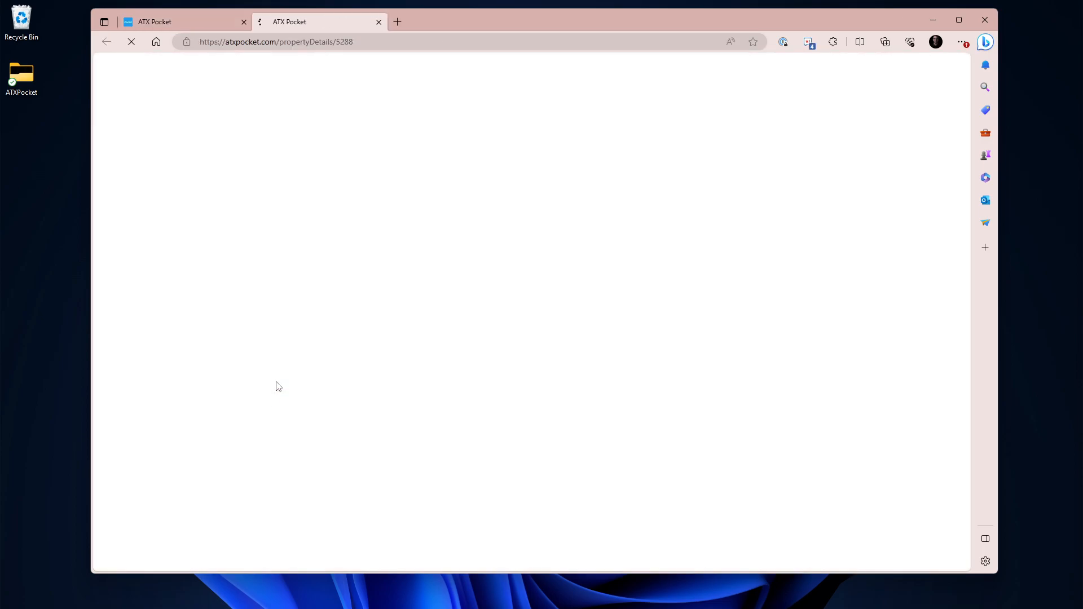
{"action": "scroll", "coordinate": [419, 255], "scroll_direction": "down", "scroll_amount": 4}
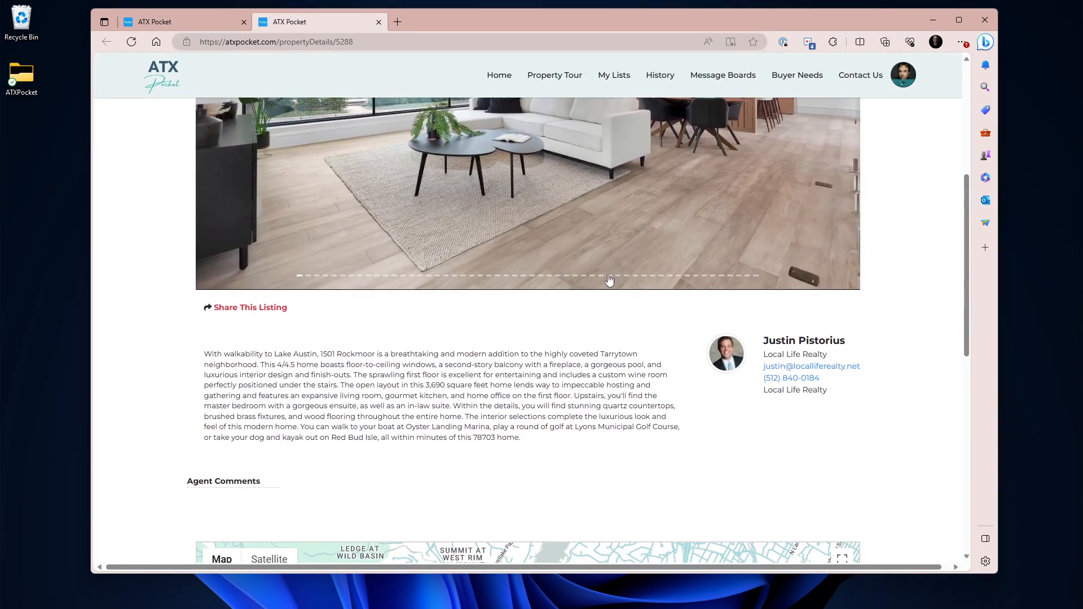
{"action": "scroll", "coordinate": [614, 279], "scroll_direction": "down", "scroll_amount": 4}
{"action": "scroll", "coordinate": [614, 280], "scroll_direction": "up", "scroll_amount": 6}
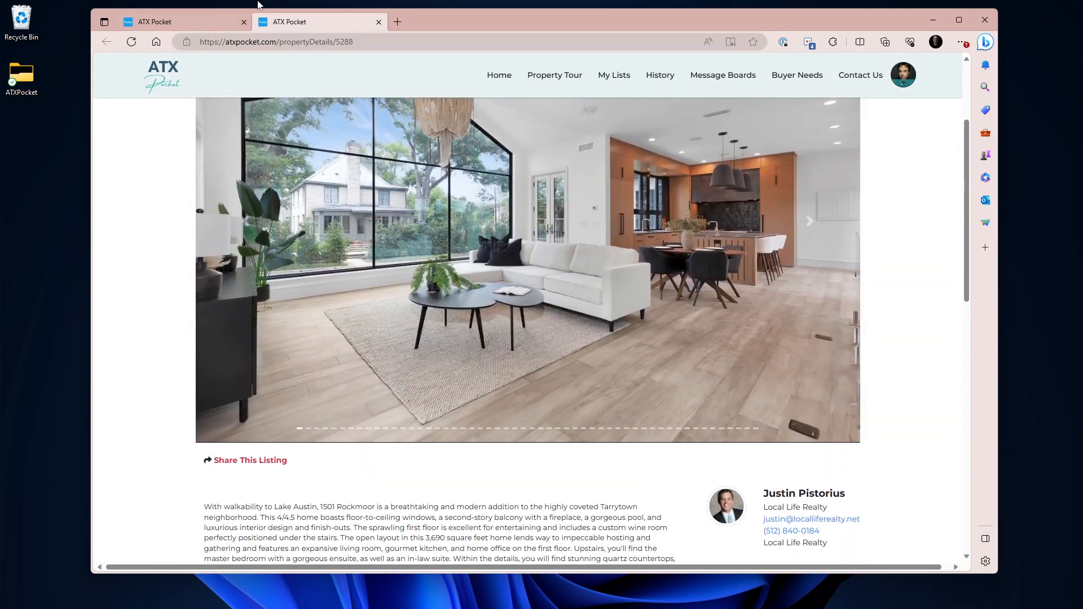
{"action": "left_click", "coordinate": [379, 22]}
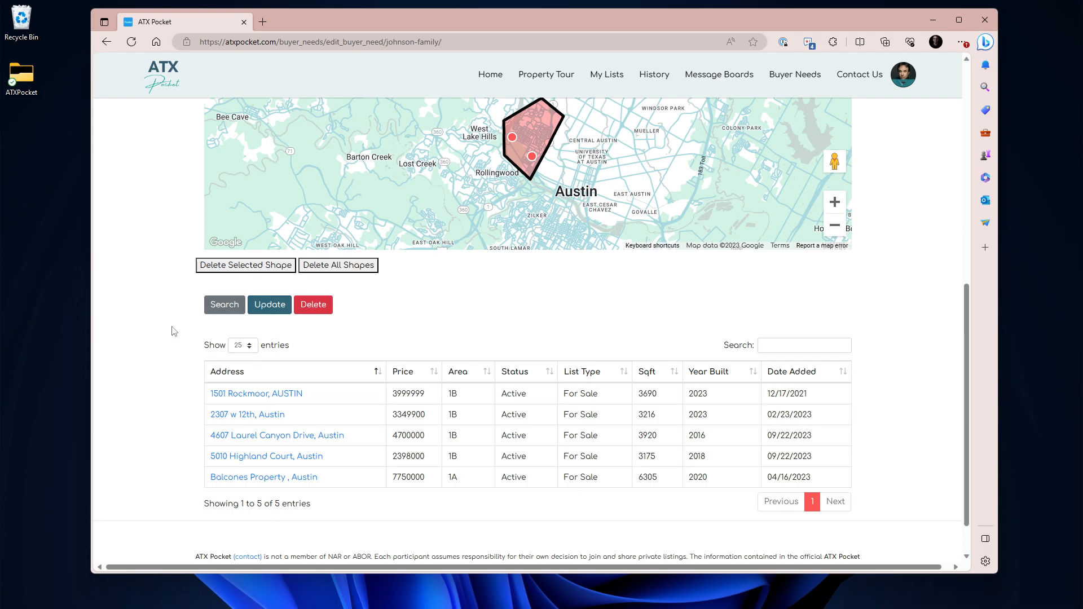
- Review the buyer need's map areas and criteria, and return to the buyer needs overview
{"action": "scroll", "coordinate": [173, 331], "scroll_direction": "up", "scroll_amount": 3}
{"action": "scroll", "coordinate": [173, 331], "scroll_direction": "up", "scroll_amount": 2}
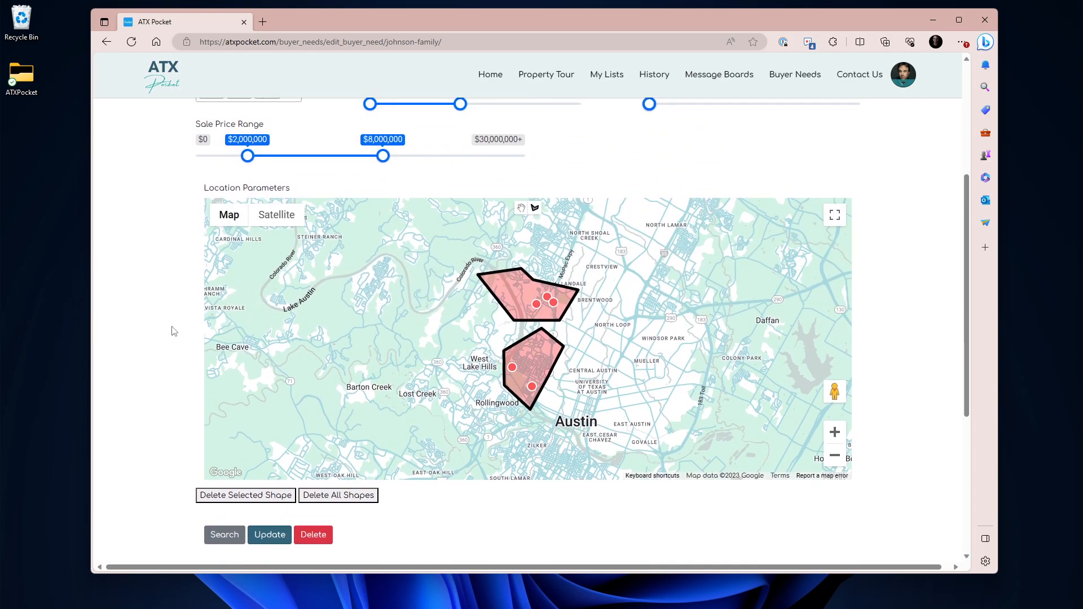
{"action": "scroll", "coordinate": [174, 331], "scroll_direction": "up", "scroll_amount": 4}
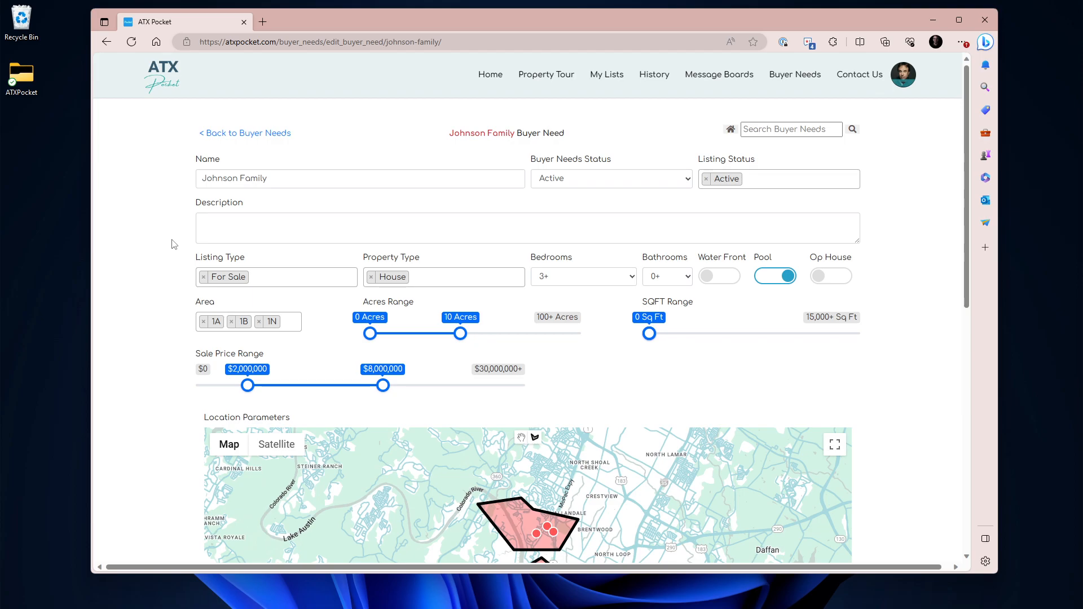
{"action": "left_click", "coordinate": [266, 134]}
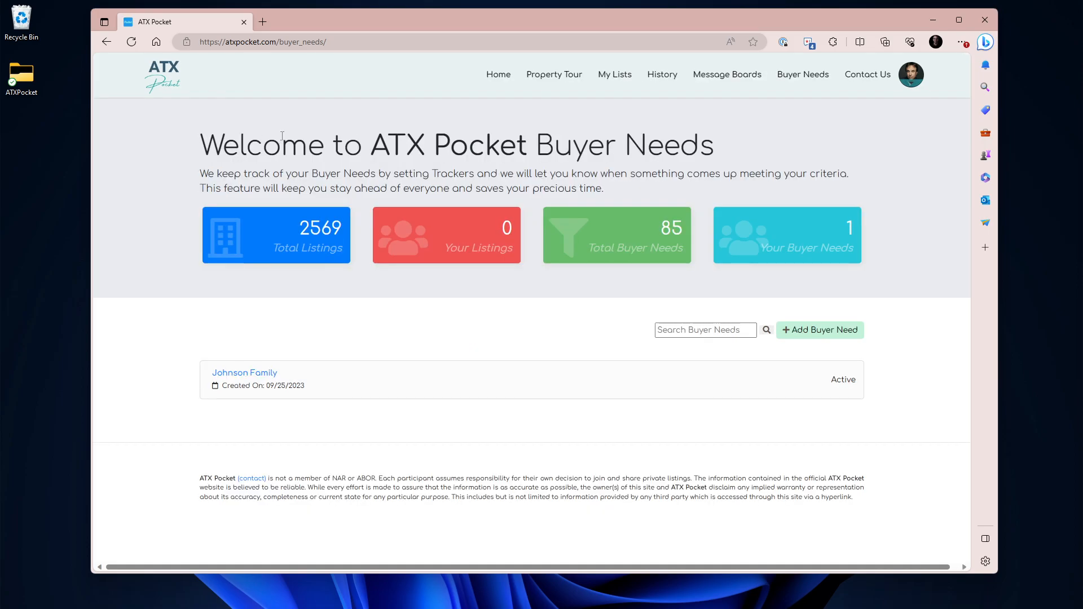
- Go to the home page with all listings and open the contact form page
{"action": "left_click", "coordinate": [167, 83]}
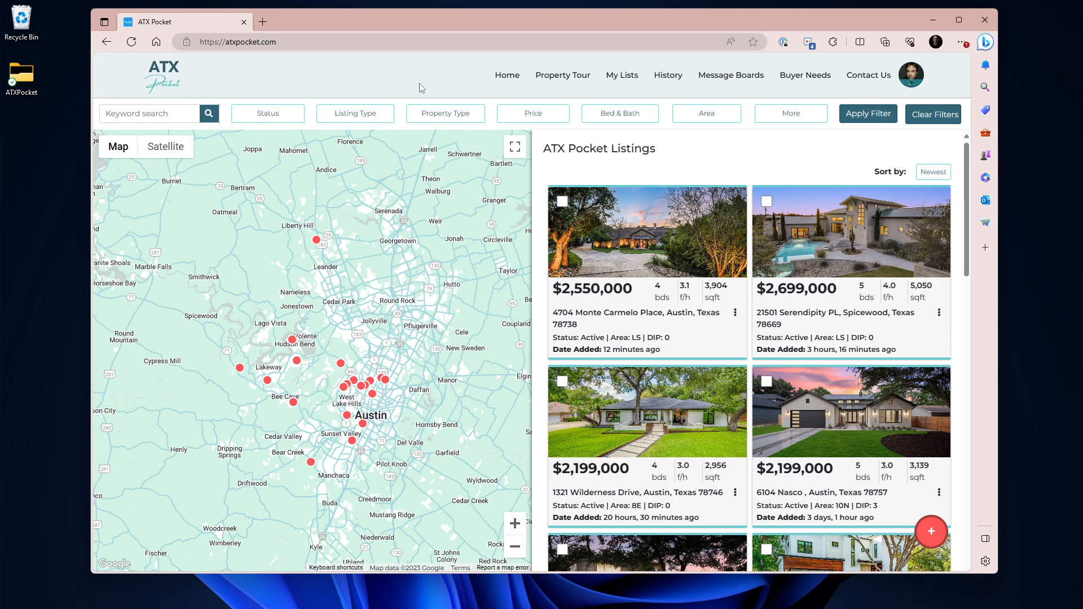
{"action": "left_click", "coordinate": [867, 76]}
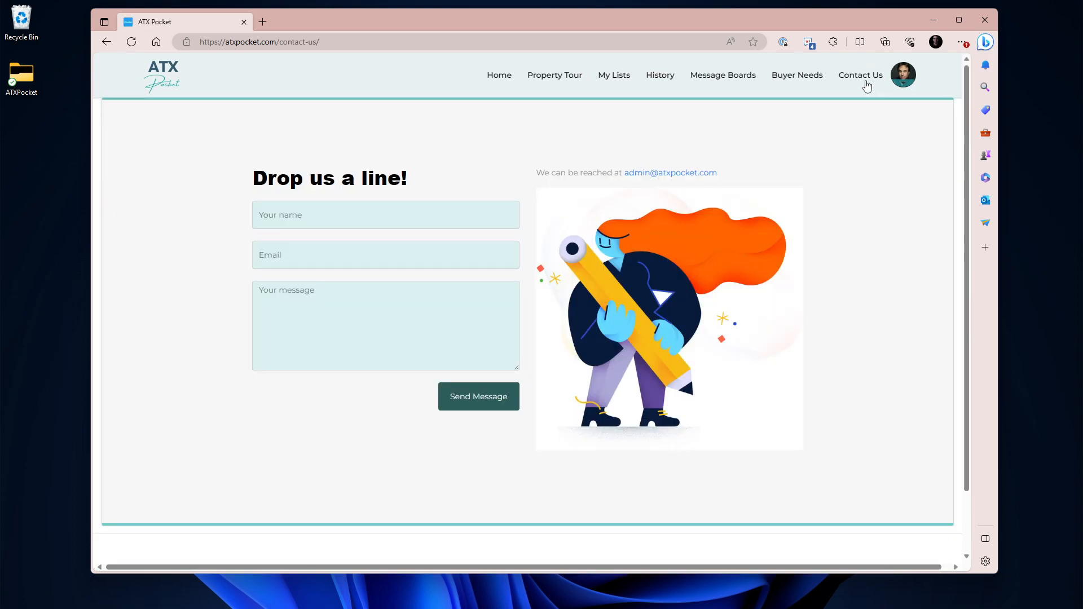